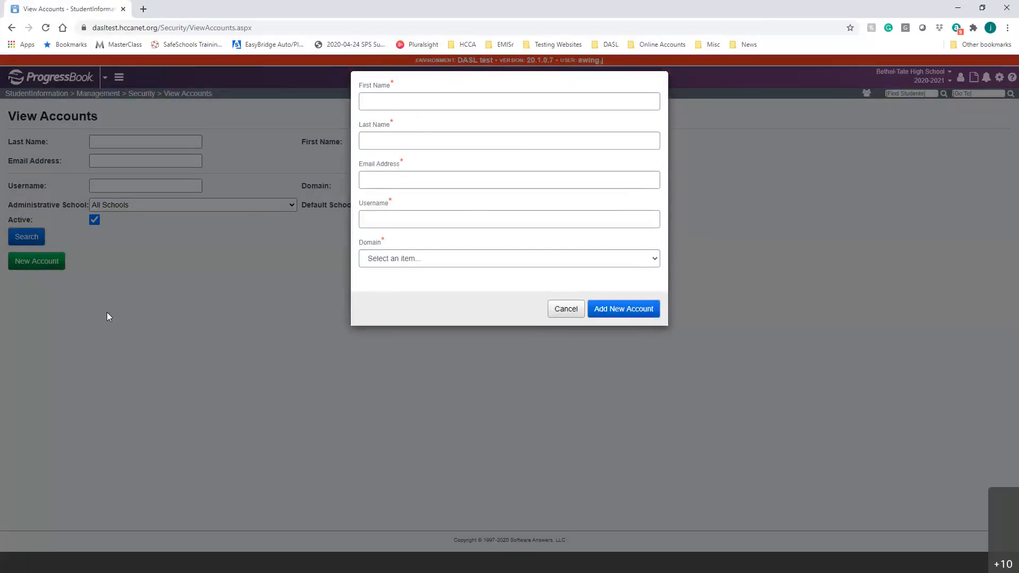
Try the New Account form with test names 'fgdf' and 'dfg', then discard it.
left_click(259, 387)
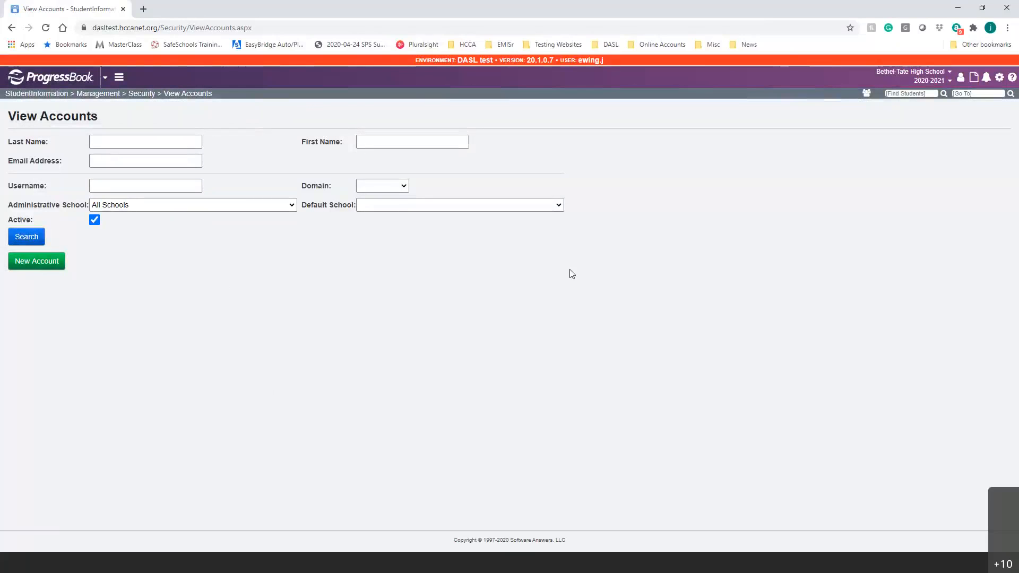
left_click(49, 266)
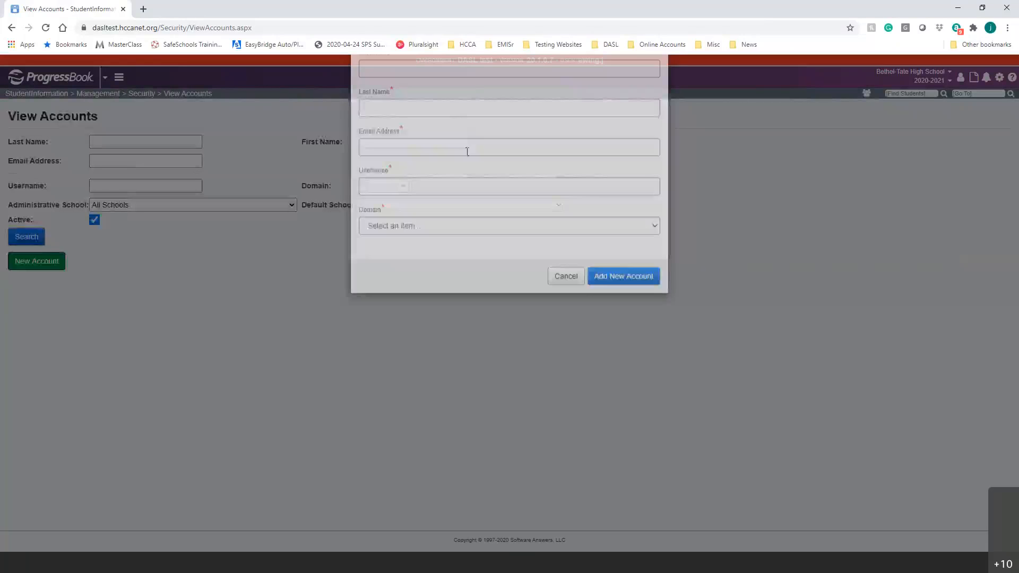
left_click(457, 104)
type("fgdf")
left_click(489, 146)
type("dfg")
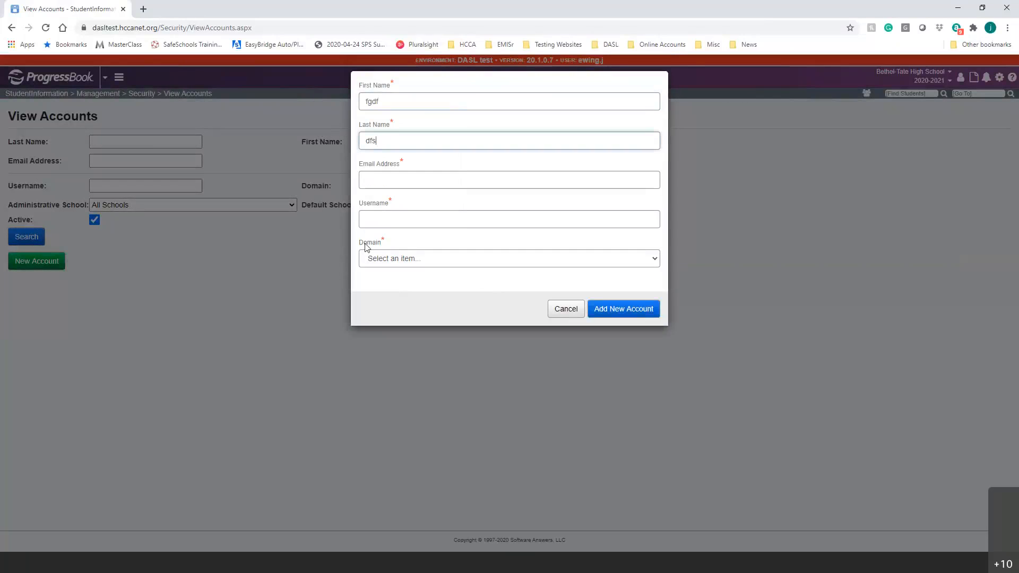
left_click(213, 393)
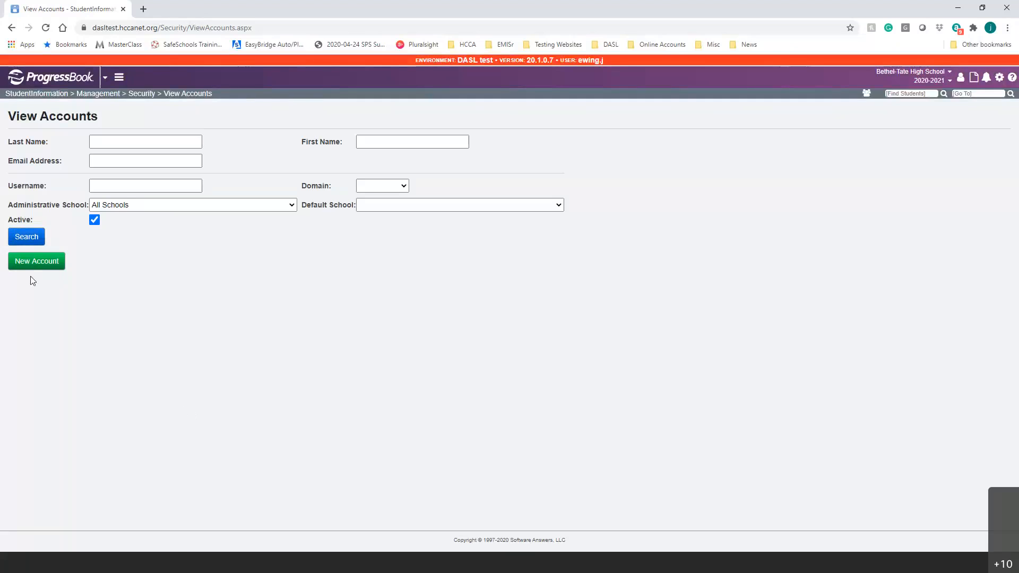
Reopen a fresh New Account form with the First Name field ready for input.
left_click(29, 261)
left_click(430, 96)
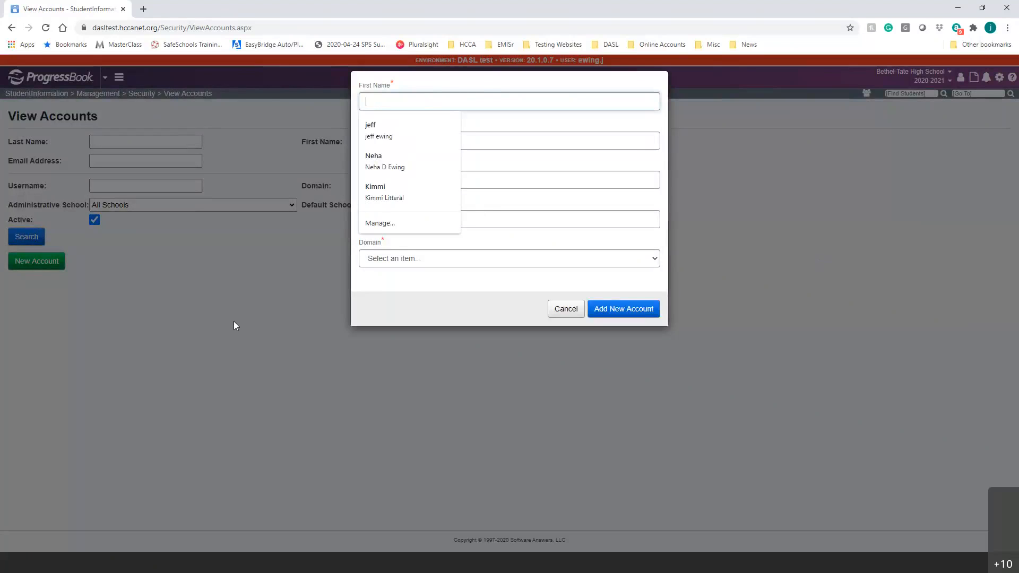
left_click(213, 343)
left_click(56, 262)
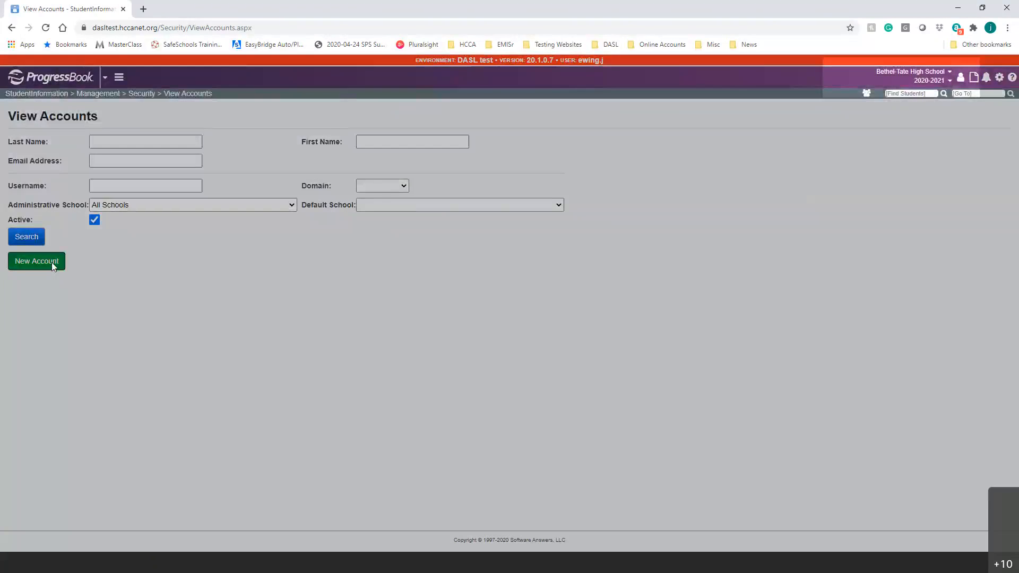
left_click(143, 8)
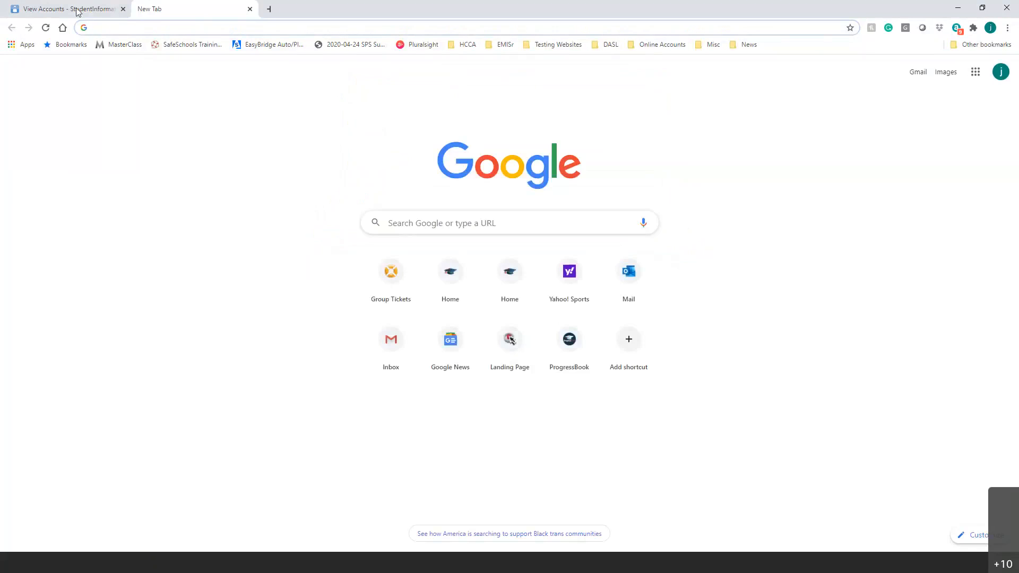
left_click(77, 10)
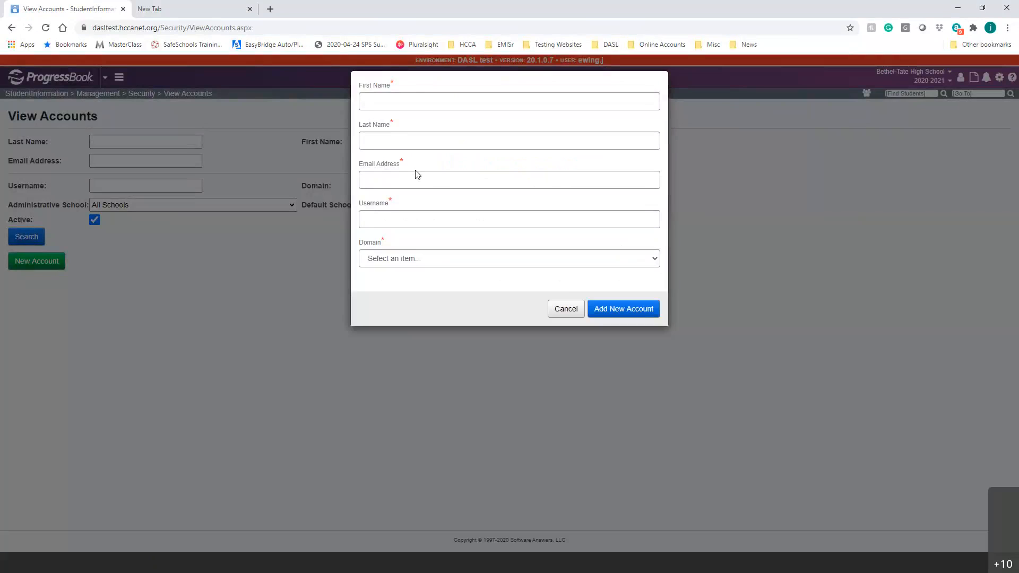
left_click(261, 493)
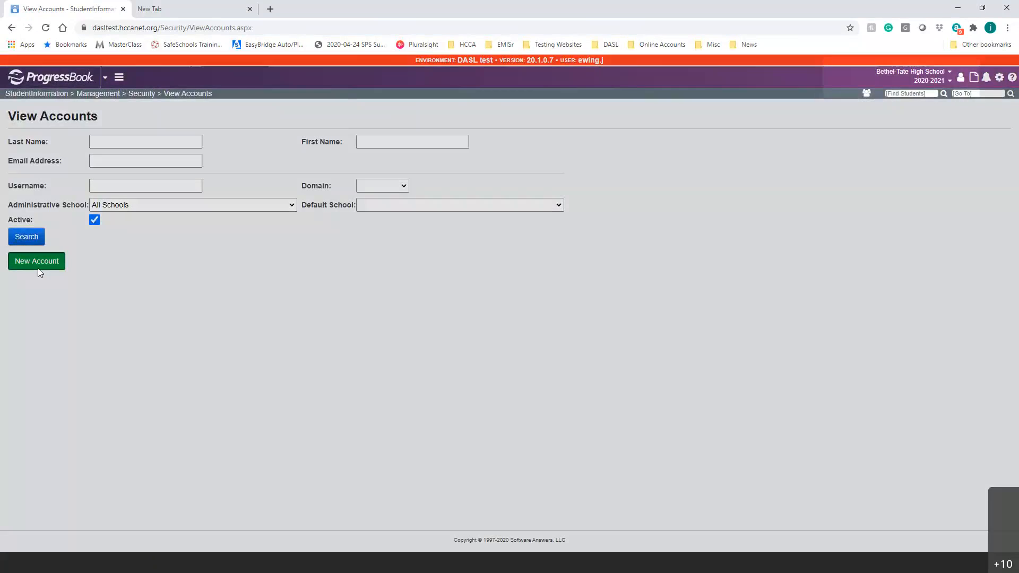
left_click(37, 268)
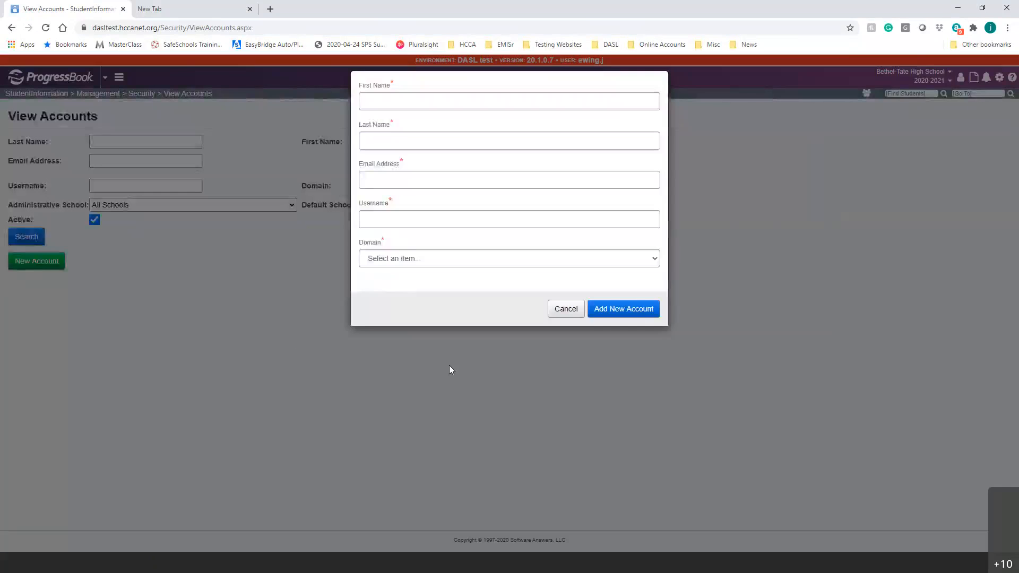
left_click(431, 106)
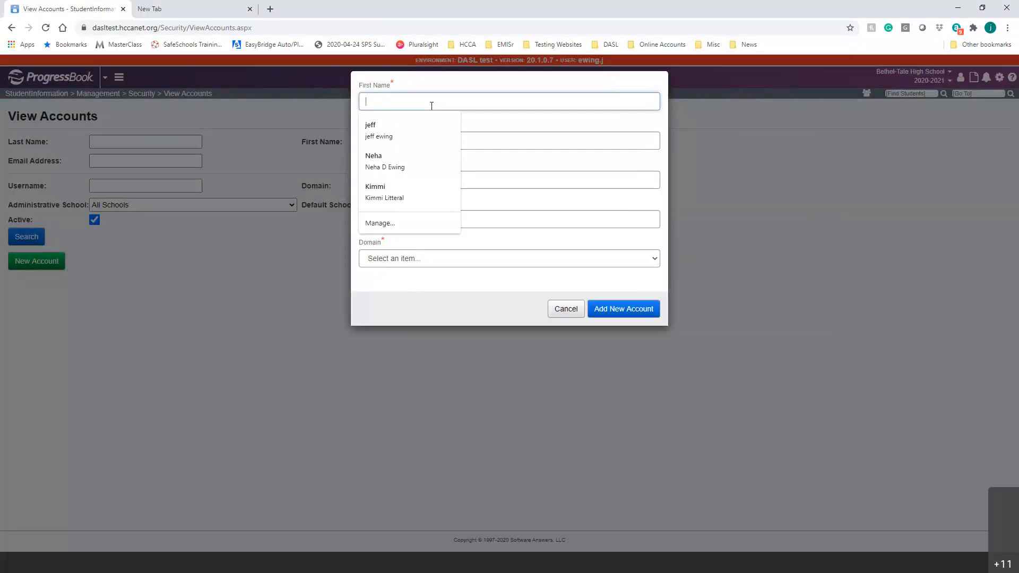
Enter the new user's first and last name, correcting a misspelled first name.
type("pit")
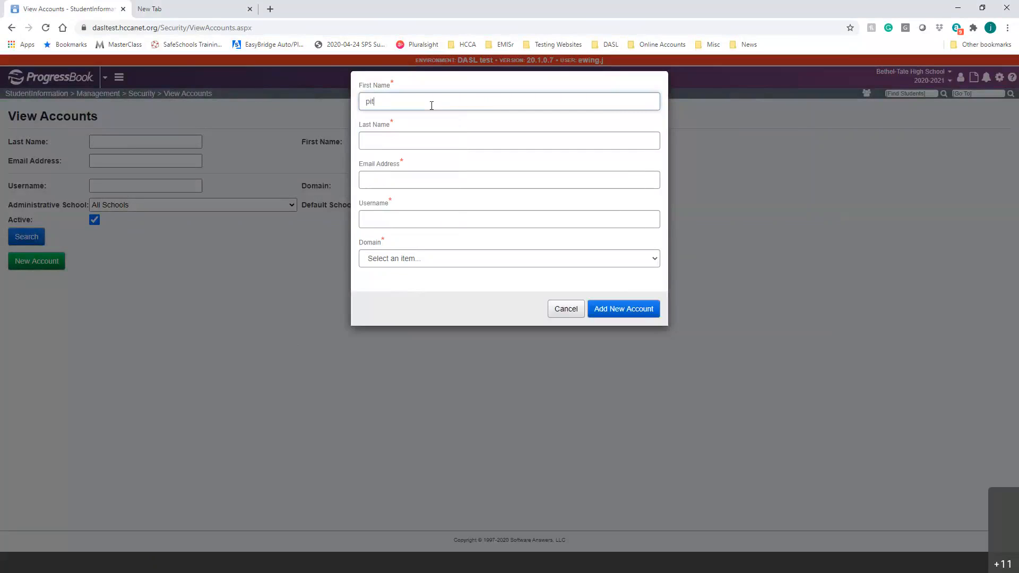
type("tusburgh")
key("Tab")
double_click(375, 101)
type("pittsubgh")
key("BackSpace")
key("BackSpace")
type("urgh")
key("Tab")
type("steelers")
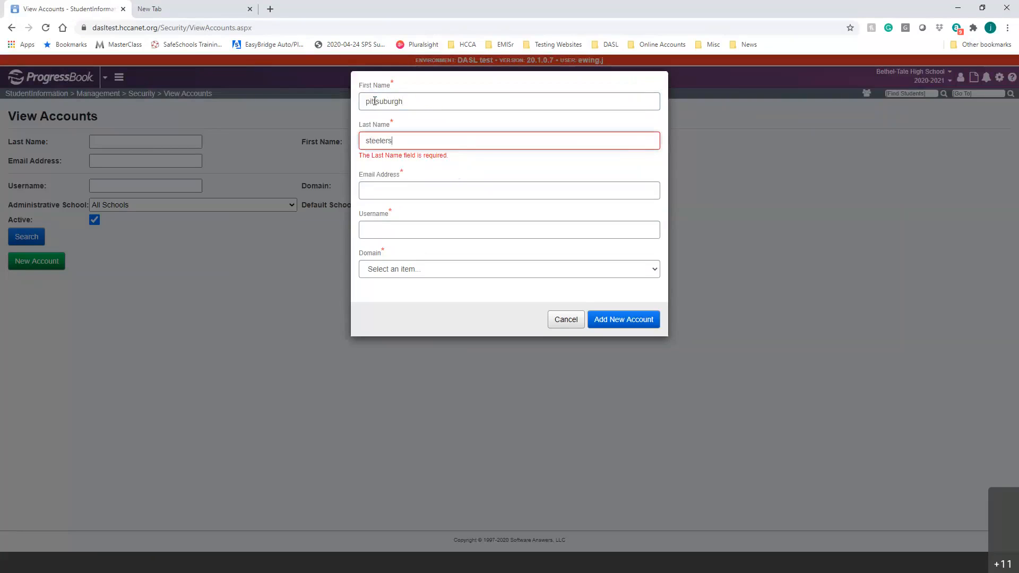
key("Tab")
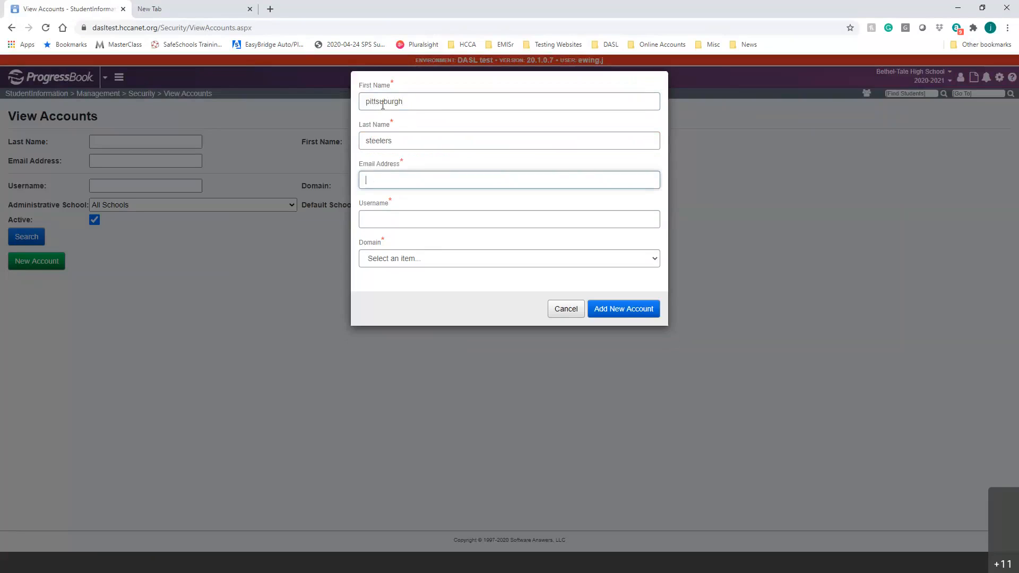
Fill in the user's e-mail address and username, and choose hccanet.priv as the domain.
left_click(380, 181)
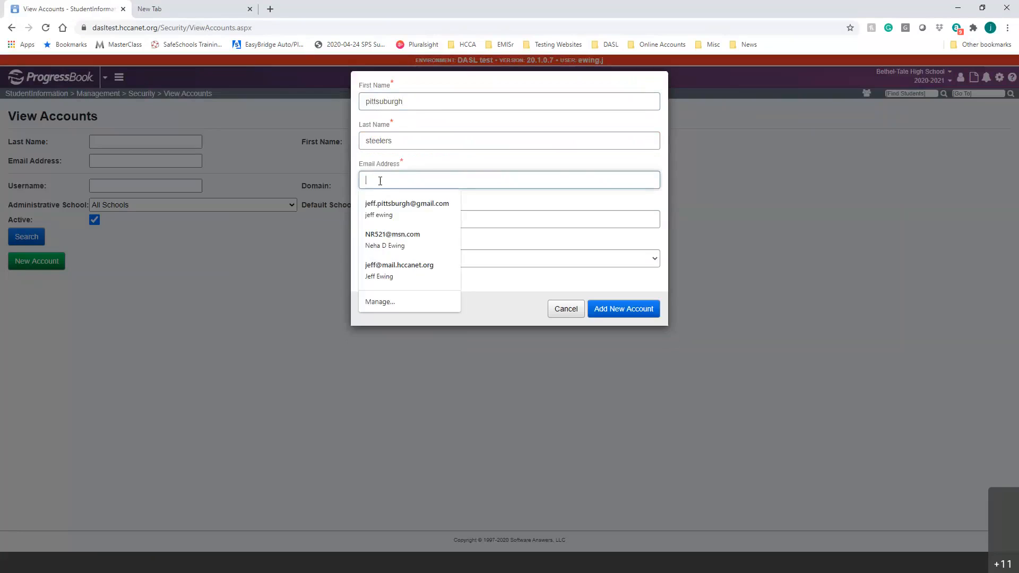
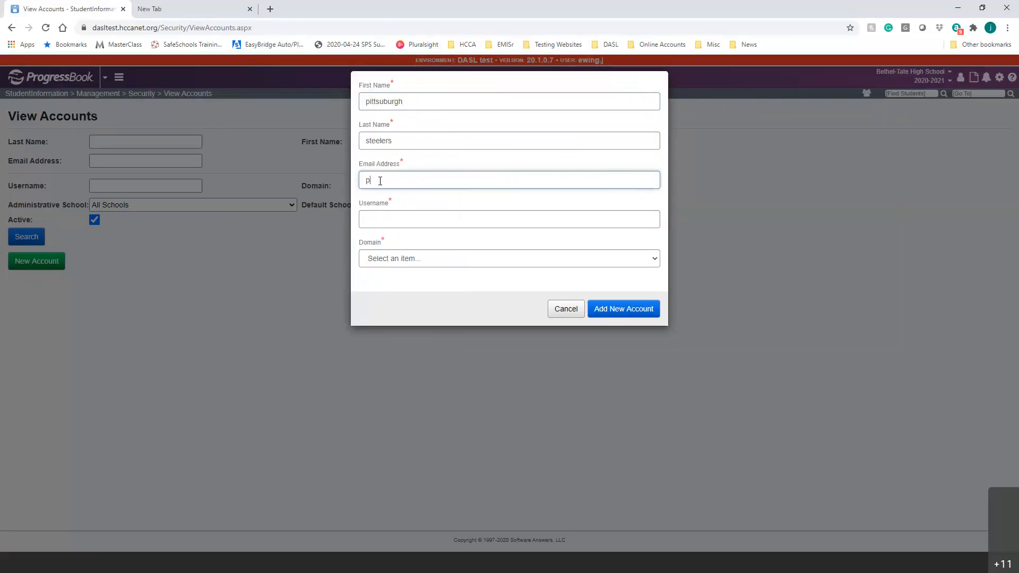
left_click(391, 218)
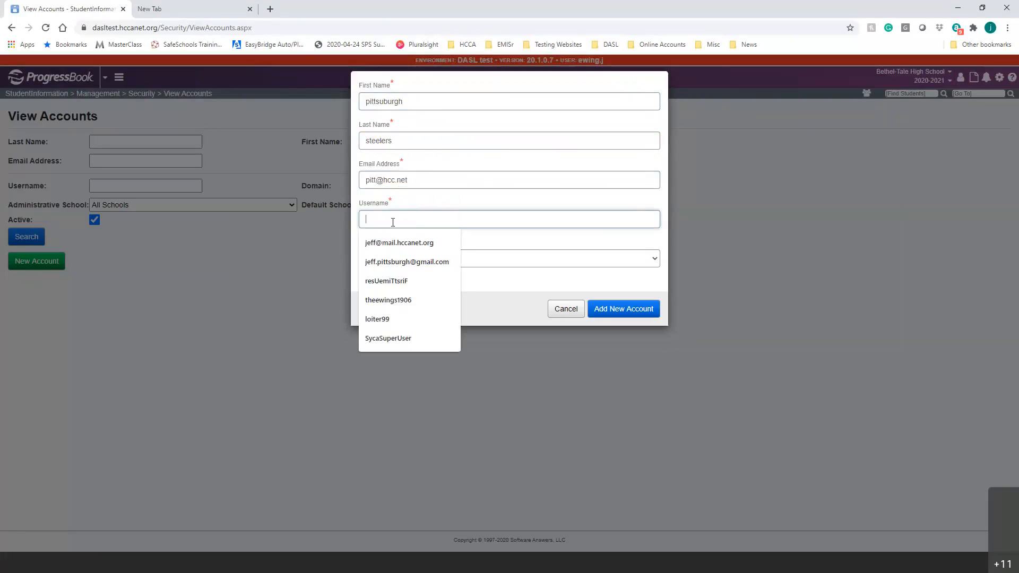
type("stbe")
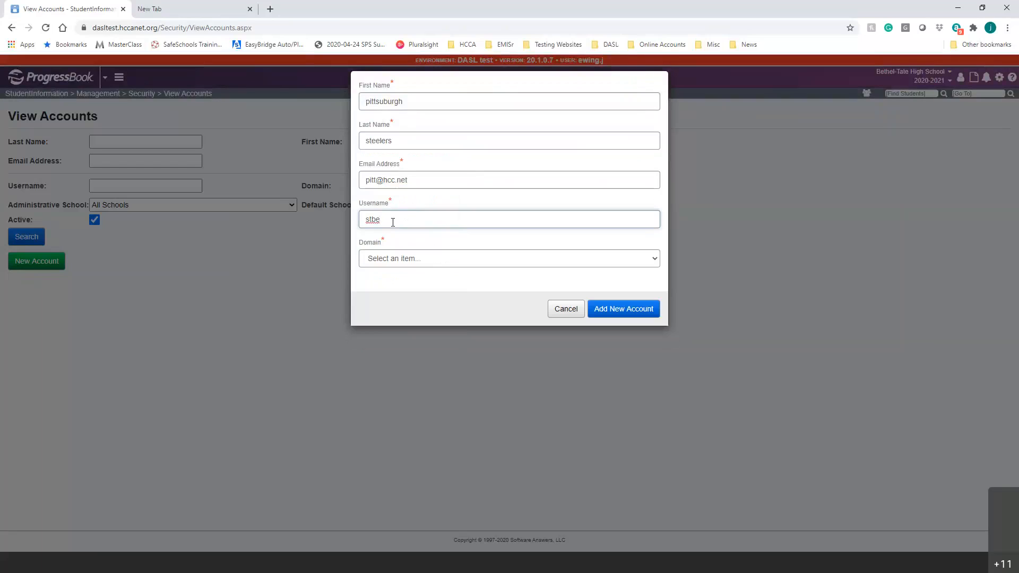
type("Steelers")
left_click(408, 262)
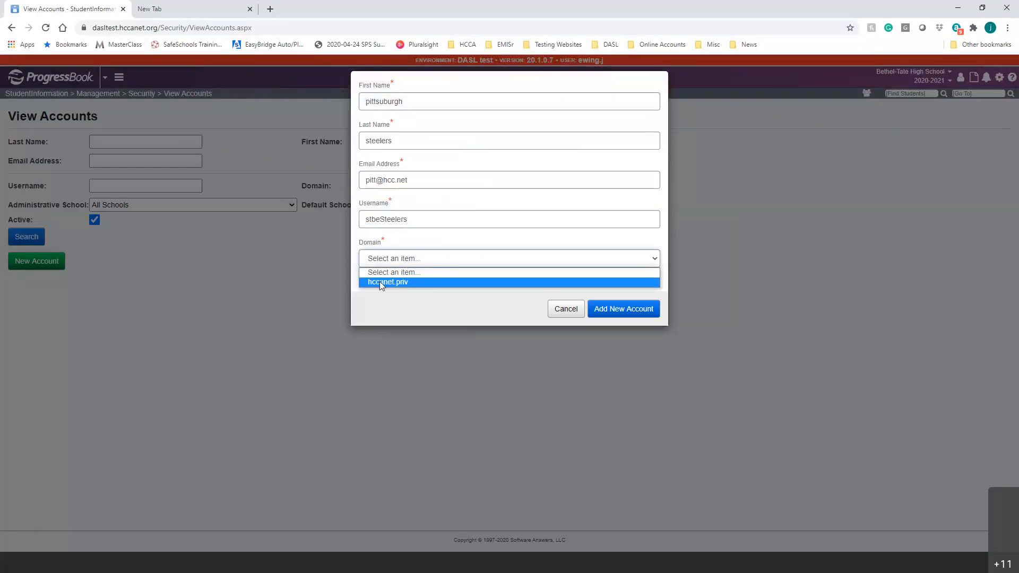
left_click(391, 281)
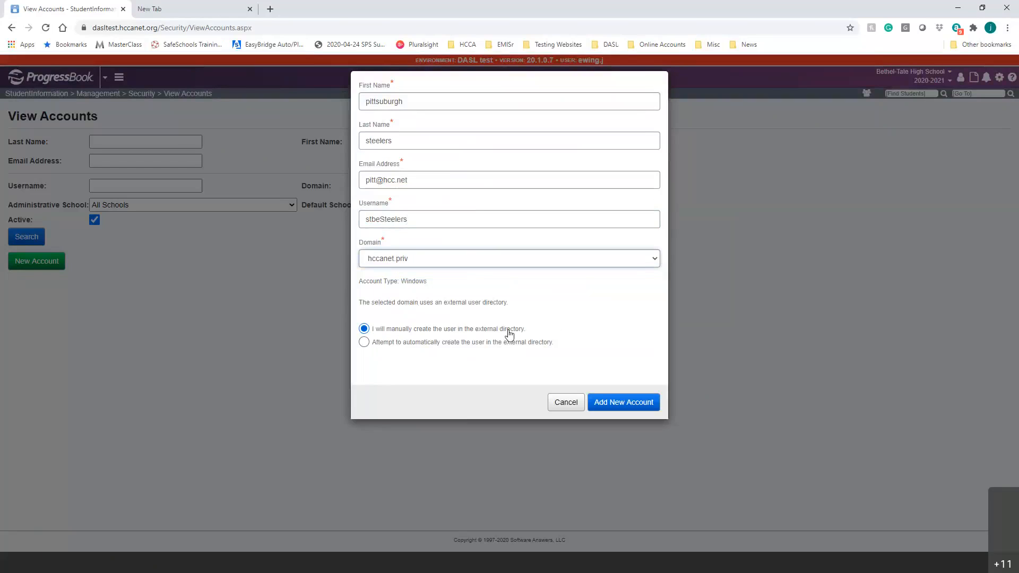
Select 'Attempt to automatically create the user in the external directory' for the new account.
left_click(399, 349)
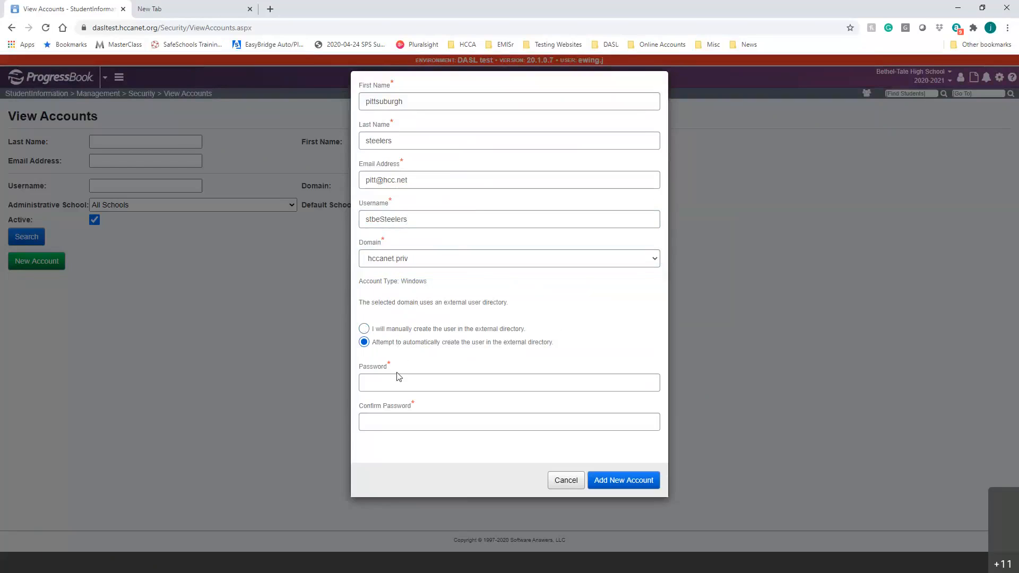
double_click(393, 345)
triple_click(393, 345)
left_click(396, 347)
double_click(412, 343)
left_click(456, 316)
left_click(403, 382)
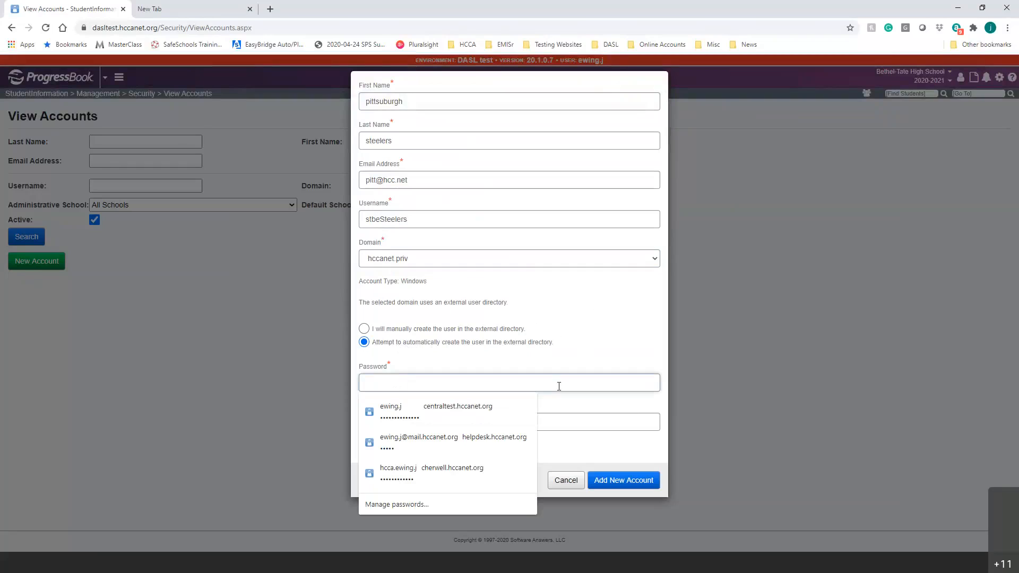
Enter the account password and a matching confirmation password.
type("p")
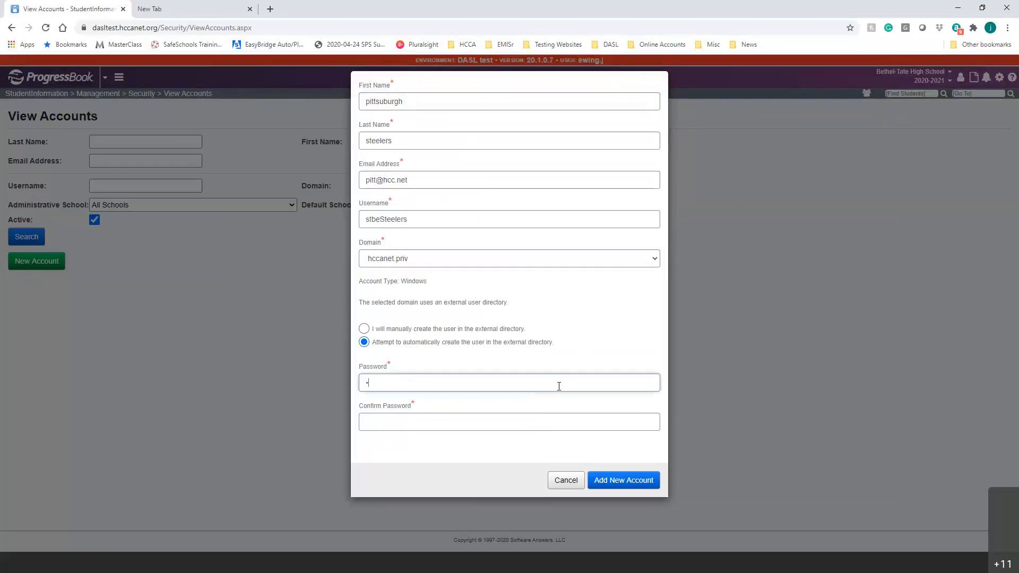
type("assw")
key("Tab")
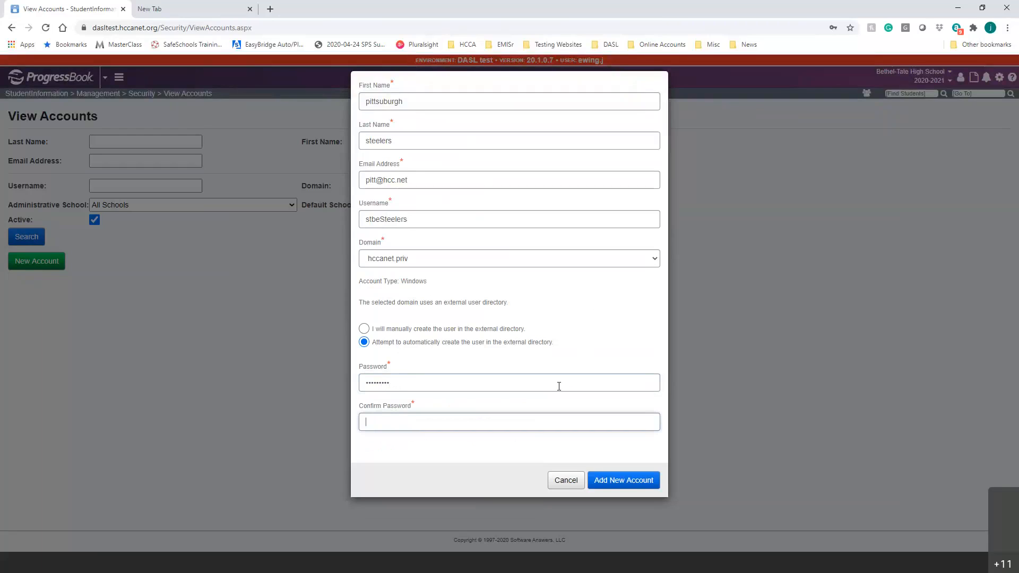
type("pass")
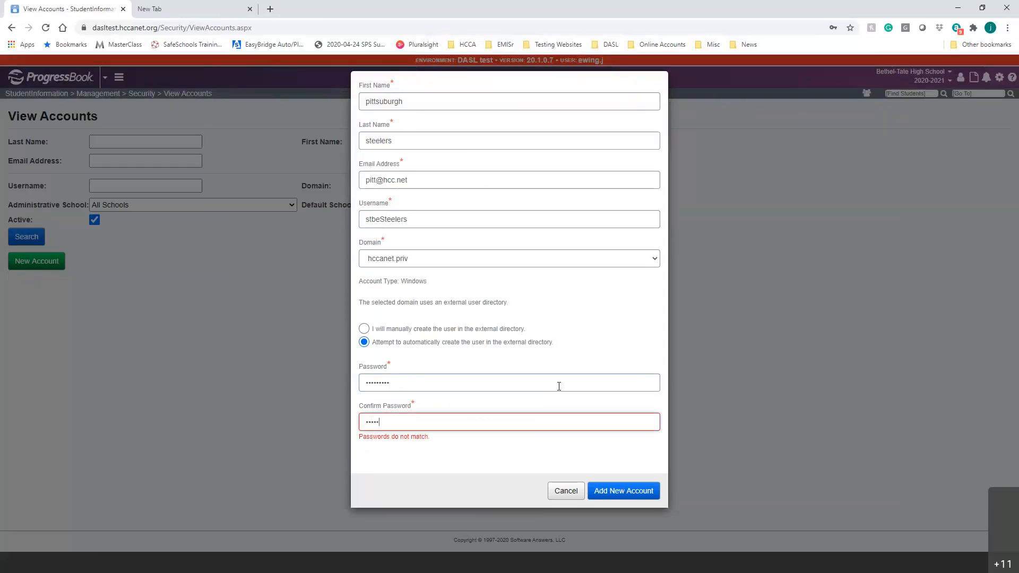
type("word1")
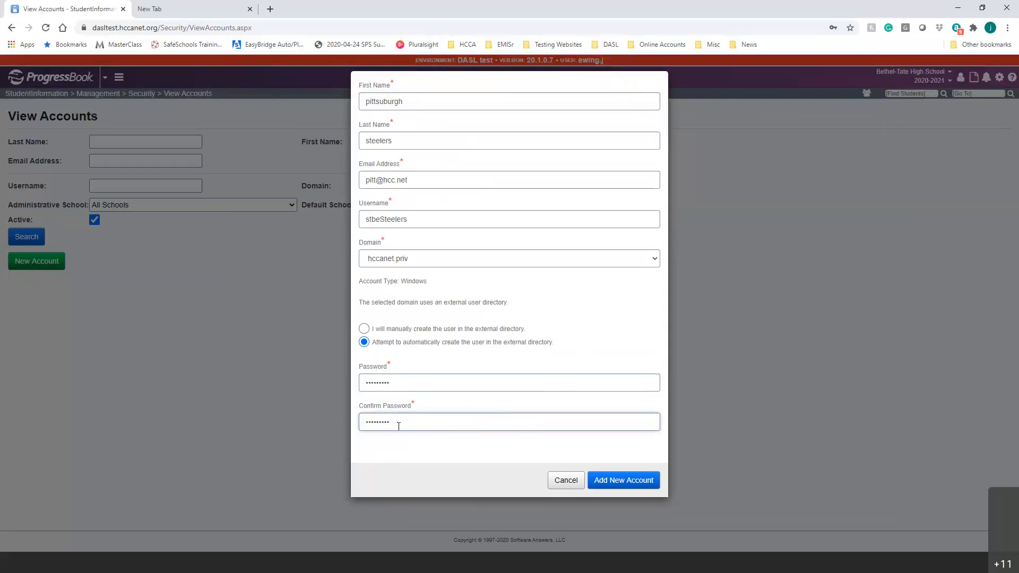
key("BackSpace")
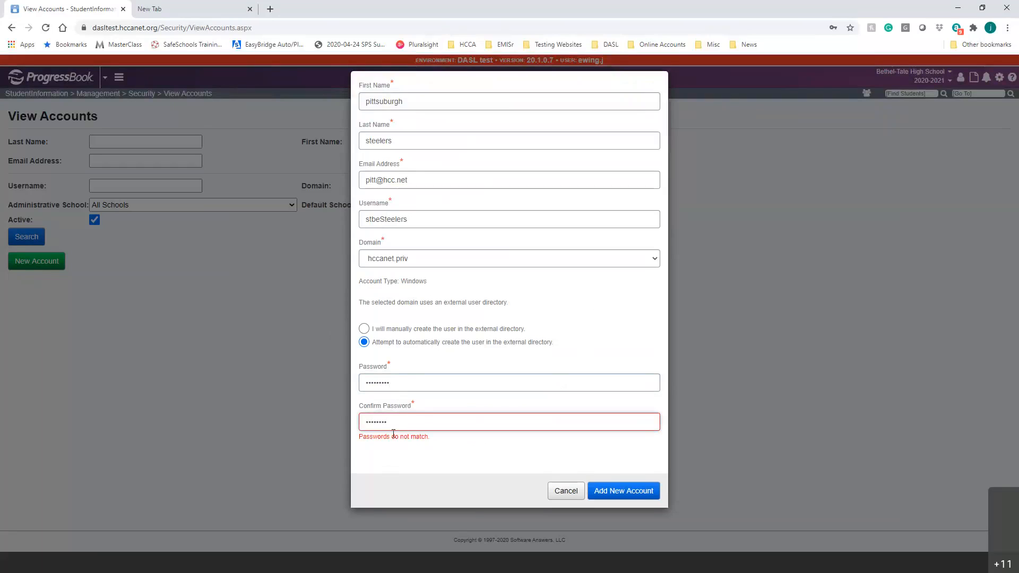
type("1")
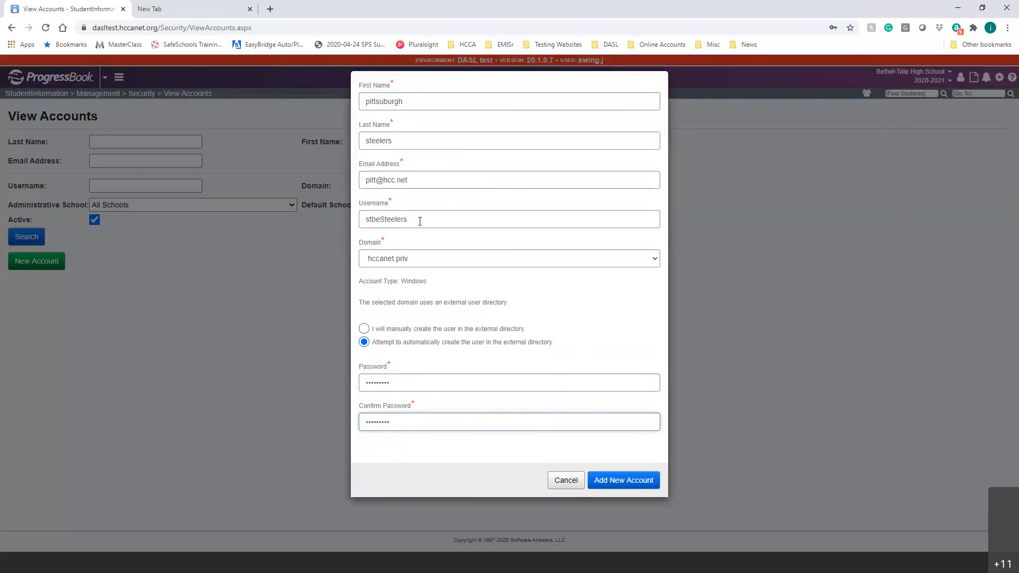
Create the account, dismiss the browser's save-password prompt, and open the new account's record.
left_click(619, 481)
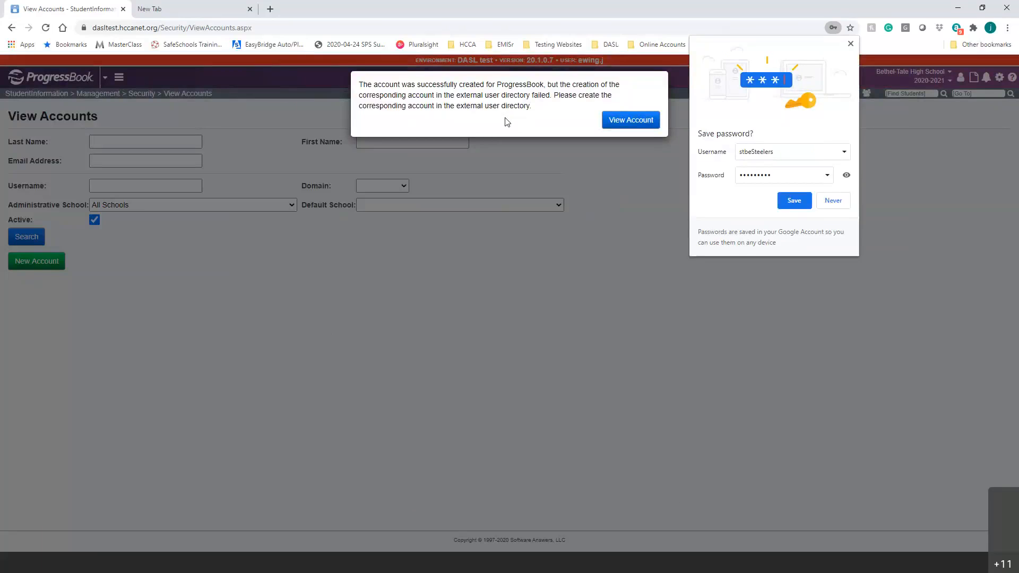
left_click(851, 43)
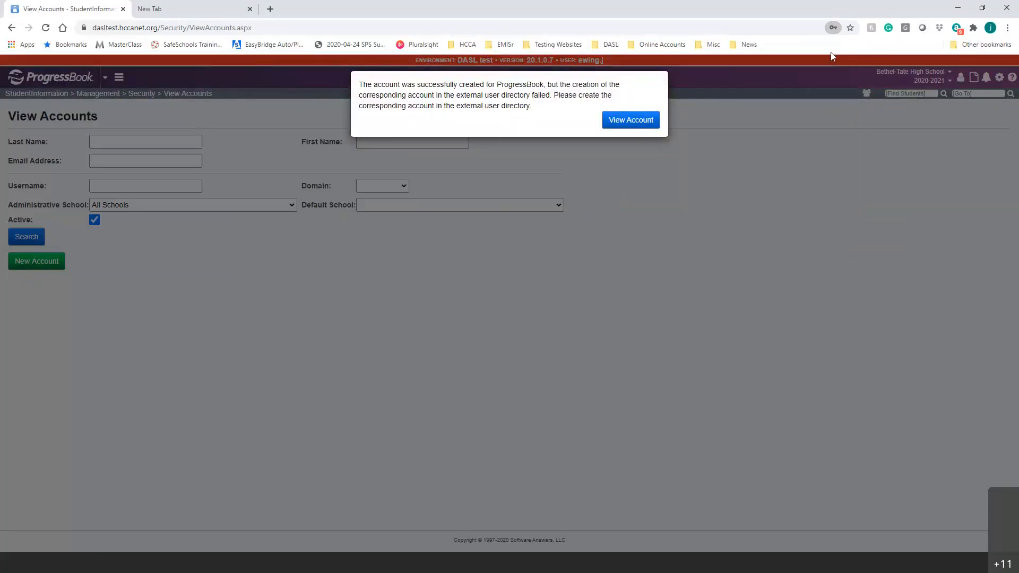
left_click(635, 123)
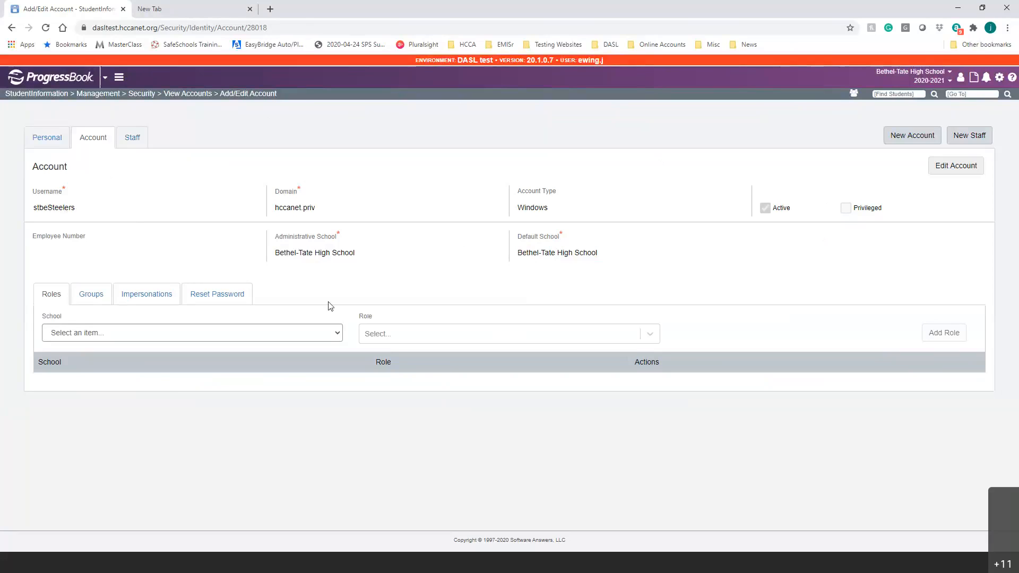
Add the 1HC_Teacher role for St. Bernard Elementary to the account.
left_click(223, 334)
key("s")
key("s")
key("s")
key("s")
key("s")
key("s")
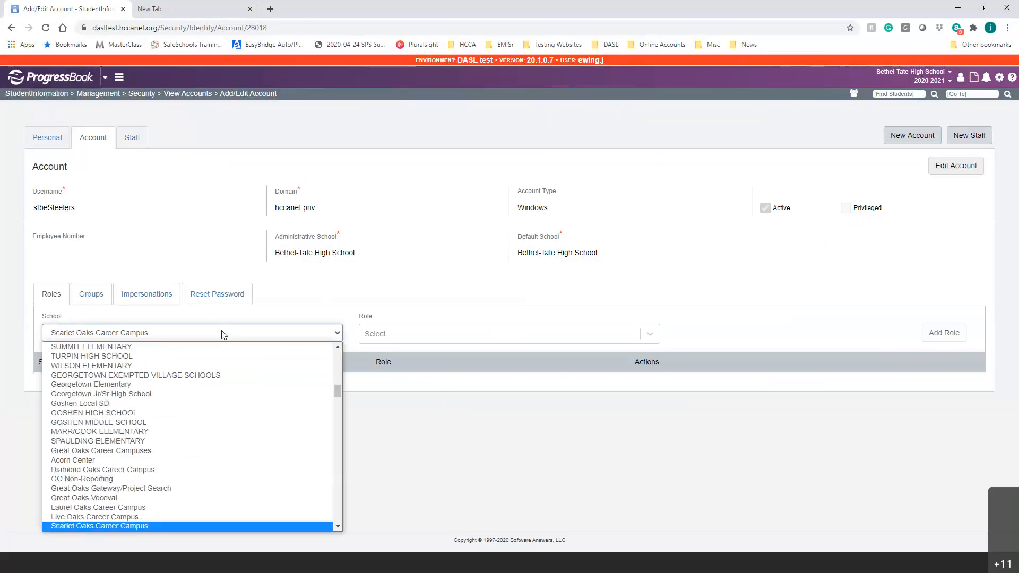
key("s")
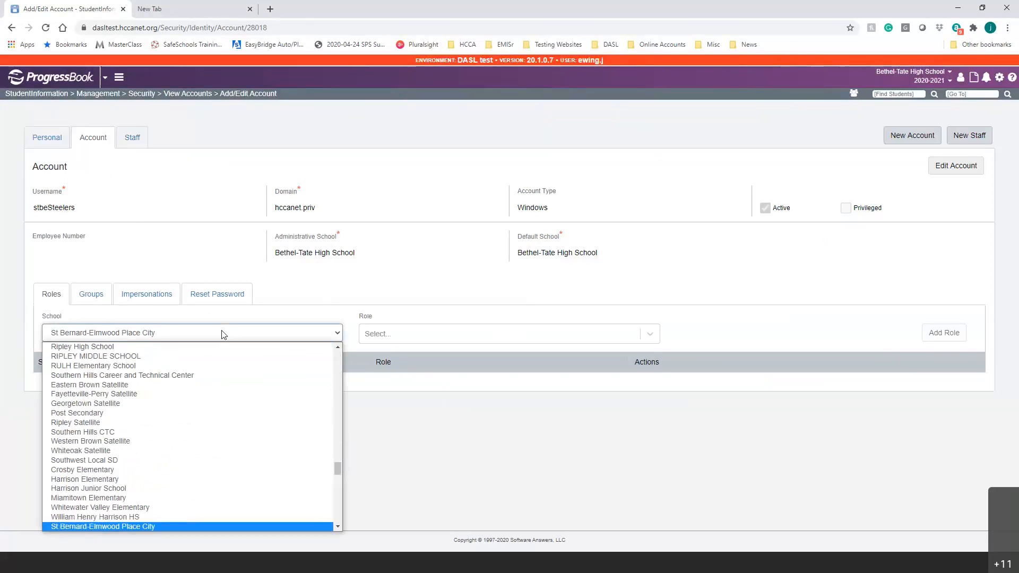
key("s")
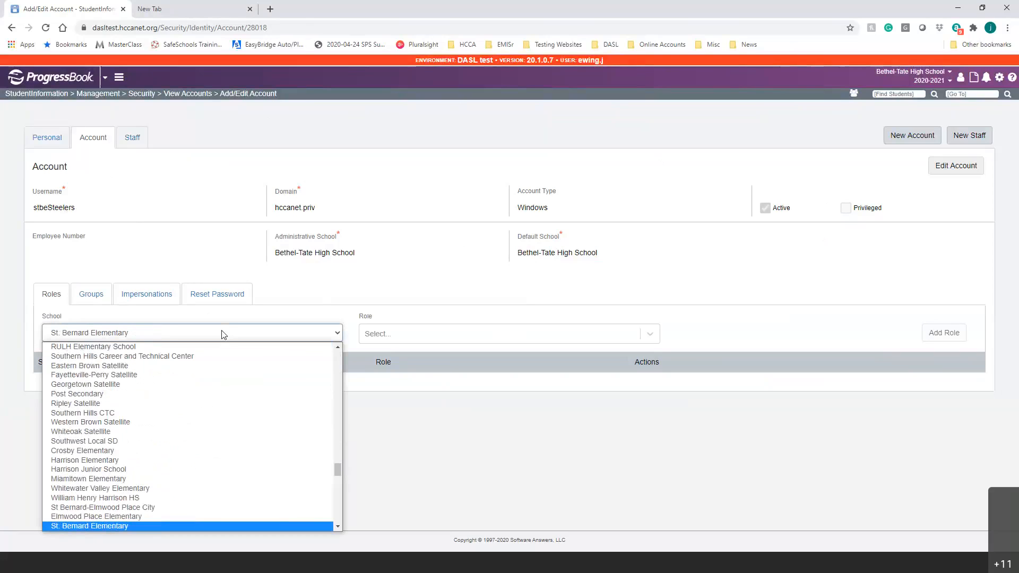
key("Return")
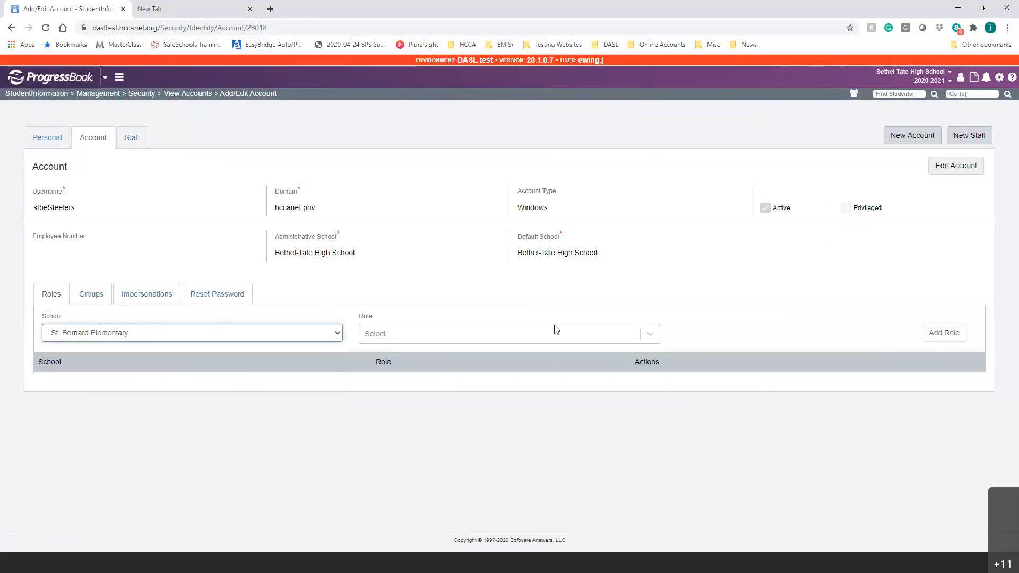
left_click(554, 335)
left_click_drag(657, 361, 658, 416)
scroll(661, 359, "up", 8)
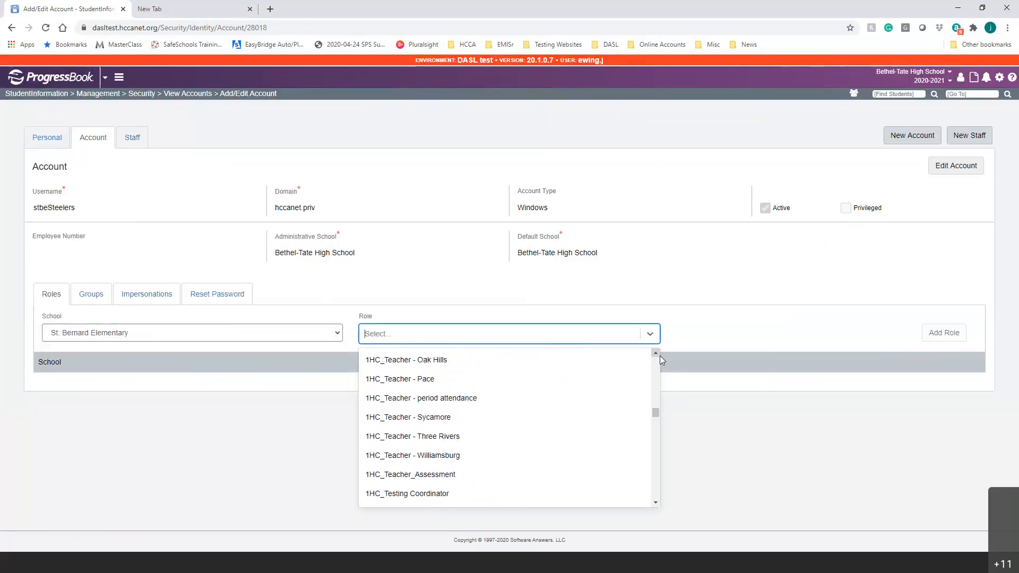
scroll(660, 360, "up", 2)
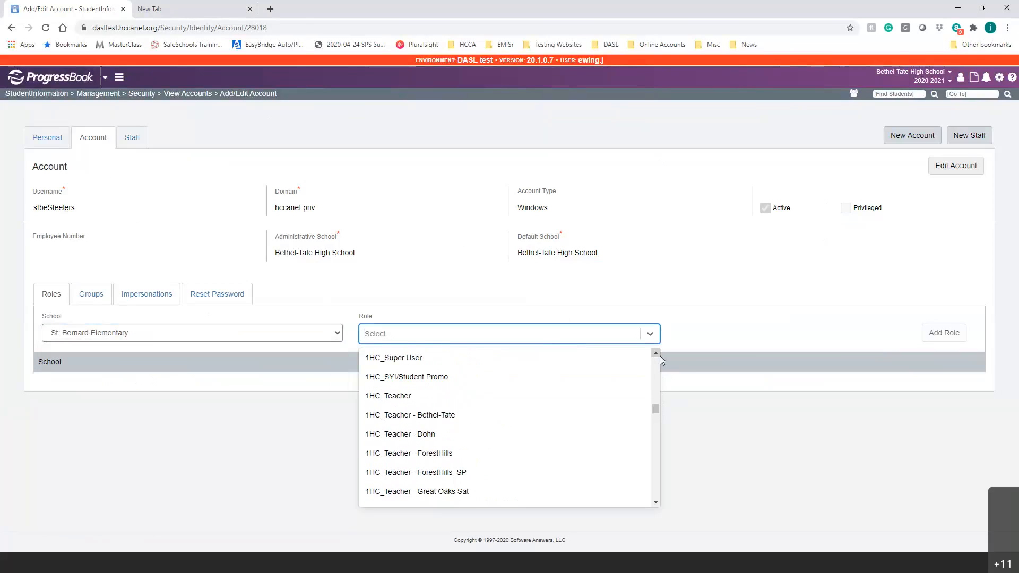
left_click(485, 394)
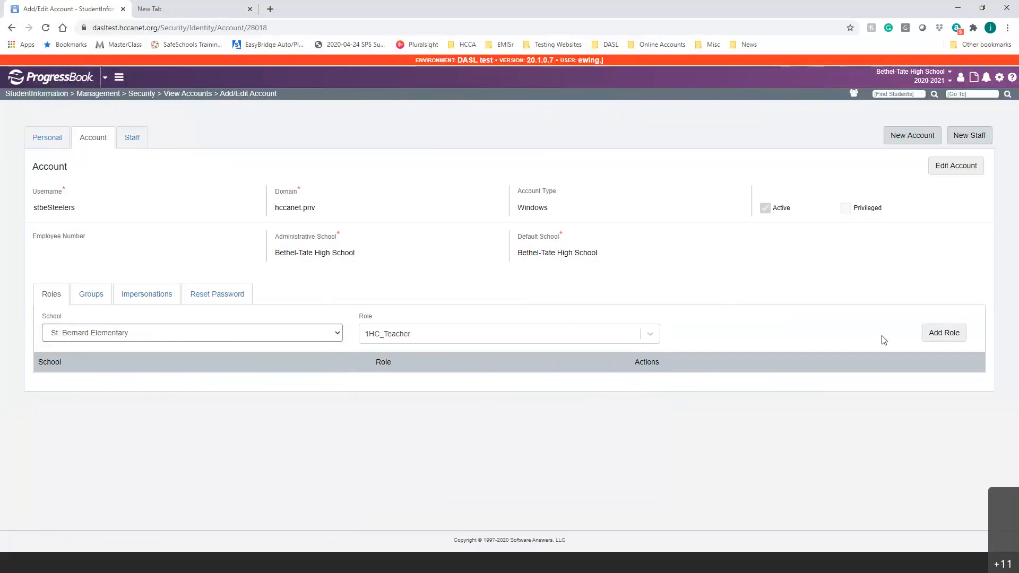
left_click(948, 333)
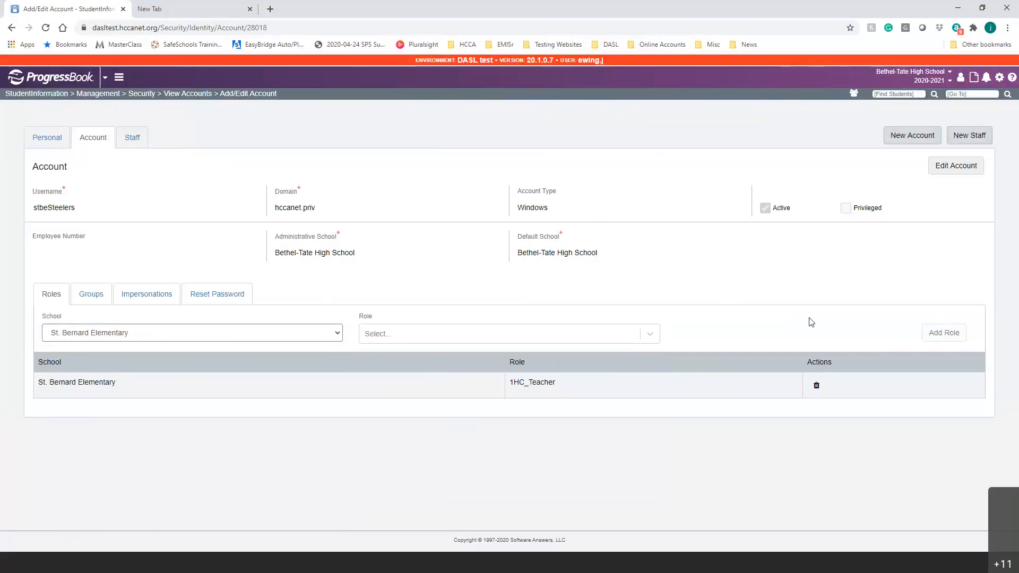
Add the 1HC_Alerts Full role for St. Bernard Elementary as well.
left_click(521, 340)
scroll(537, 415, "down", 1)
scroll(537, 415, "up", 1)
left_click(531, 398)
left_click(943, 332)
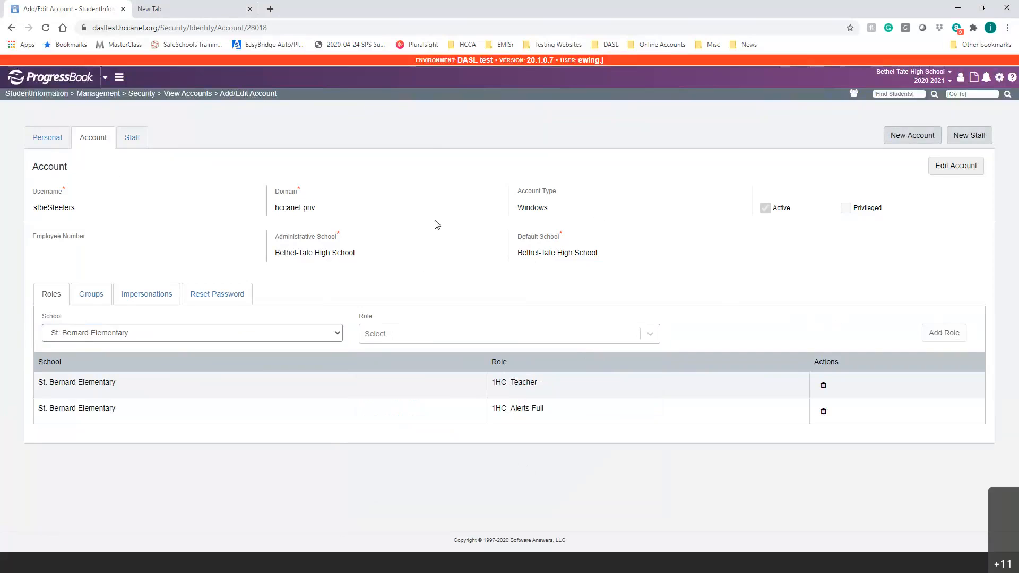
left_click(90, 296)
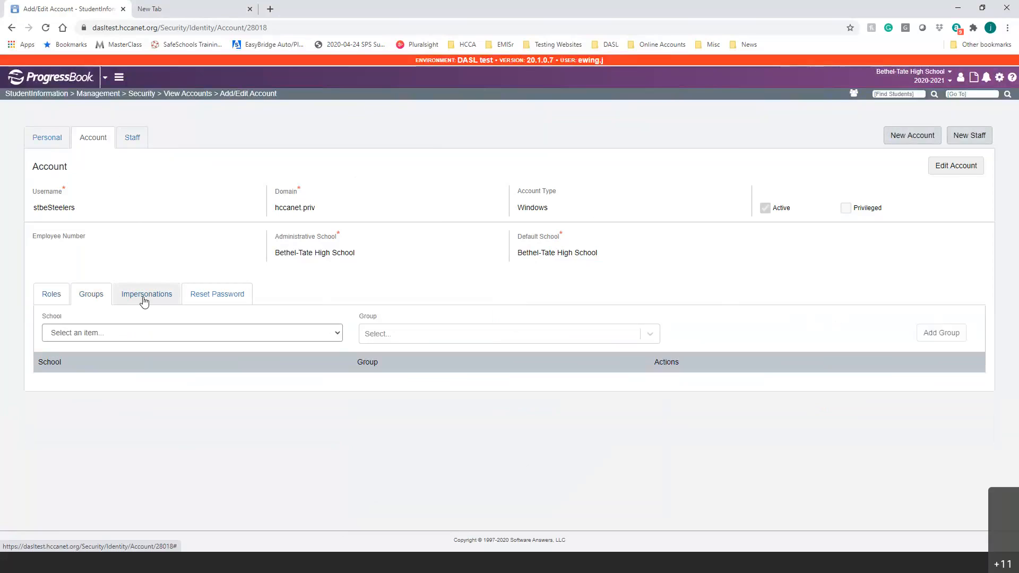
Review the account's impersonations list, then bring up the Reset Password form.
left_click(145, 299)
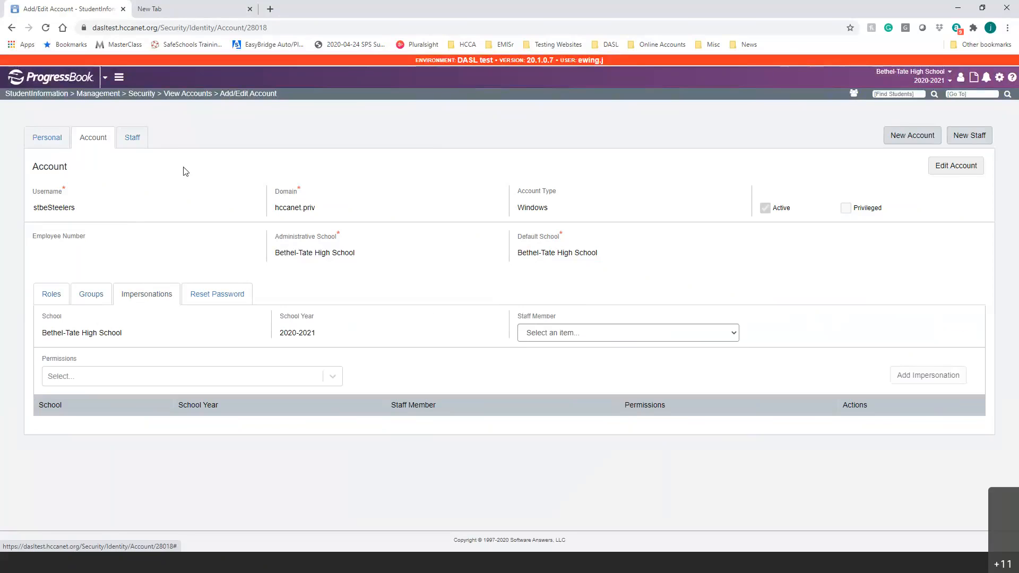
left_click(222, 293)
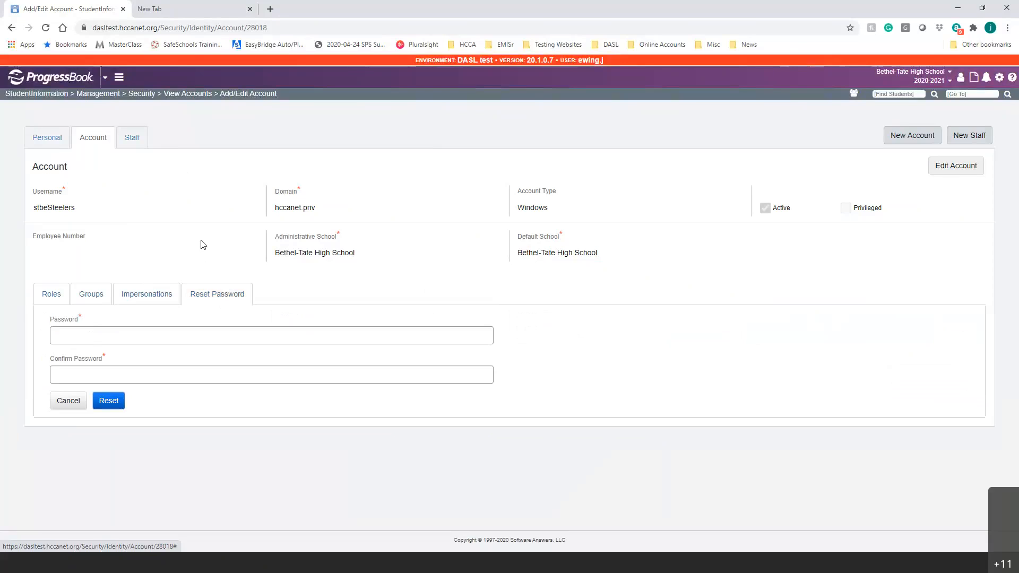
left_click(85, 334)
left_click(182, 205)
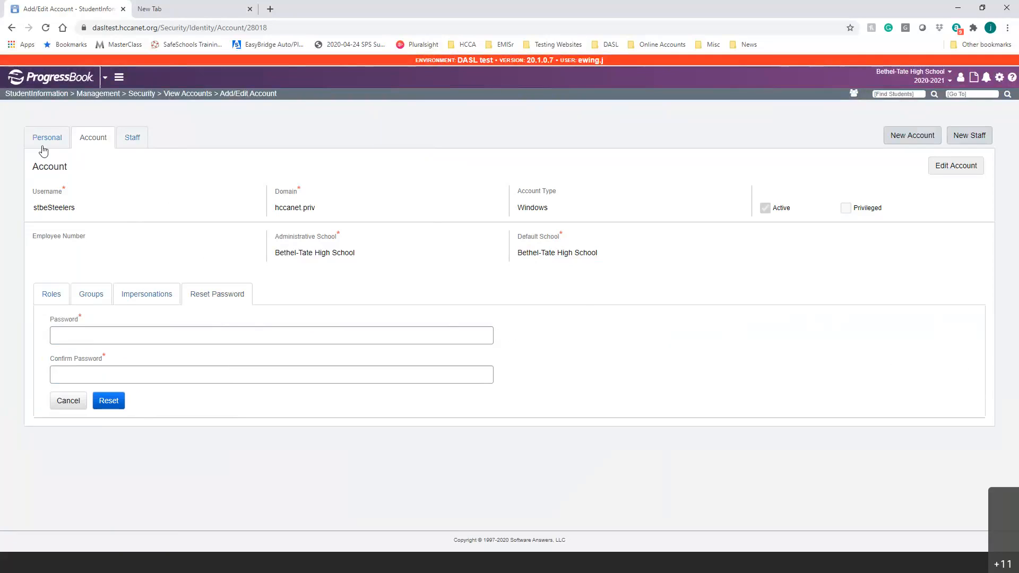
double_click(56, 210)
left_click(98, 336)
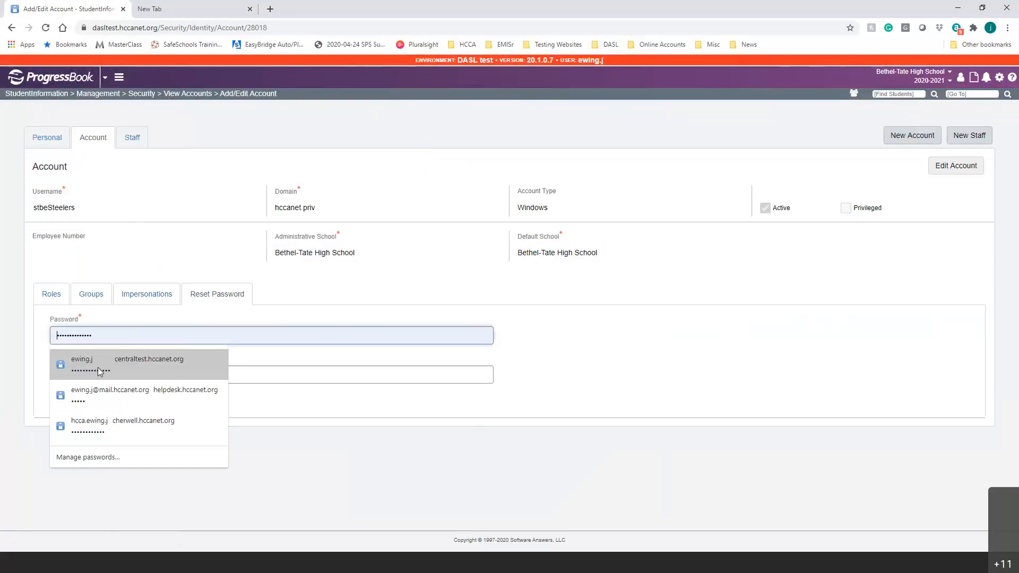
left_click(282, 308)
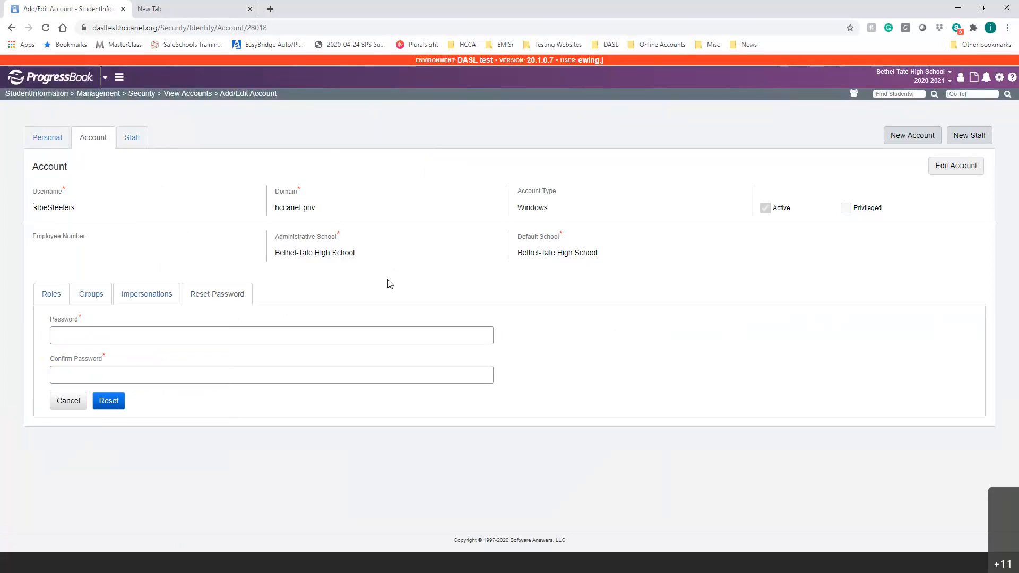
Return to the account's Roles list and open its linked Staff record.
left_click(46, 298)
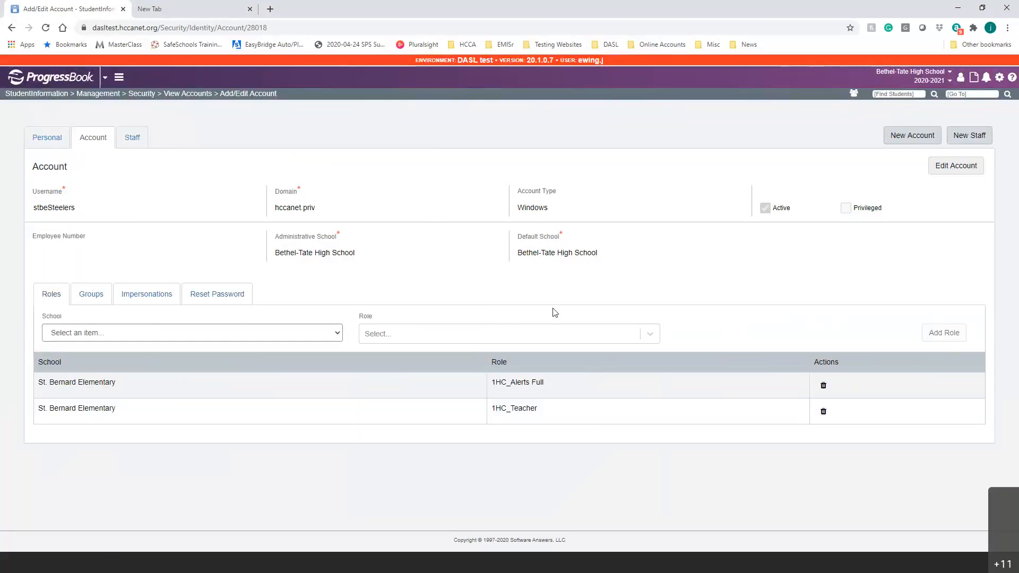
left_click(132, 138)
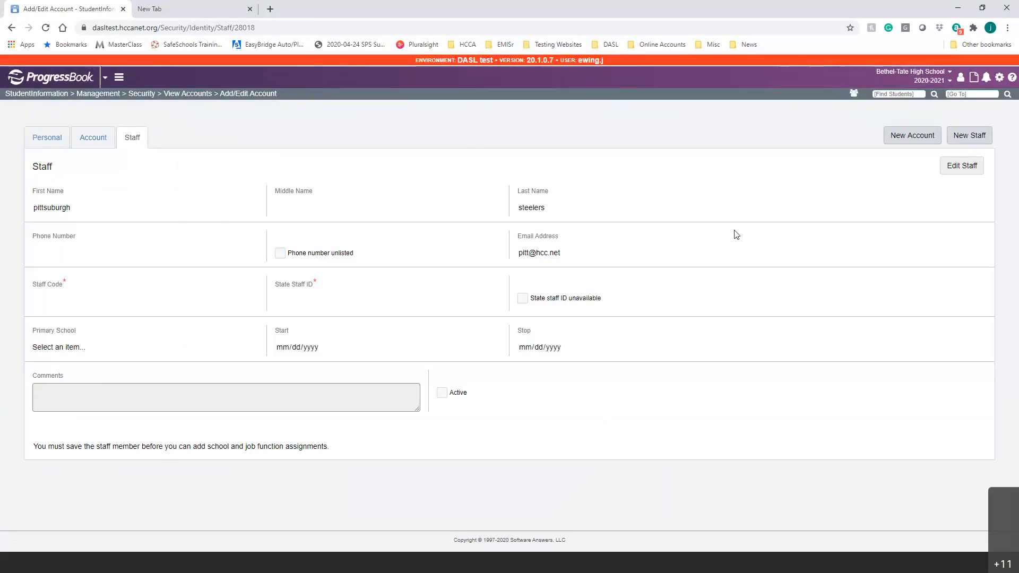
Edit the staff record, enter a staff code and mark the state staff ID unavailable.
left_click(962, 167)
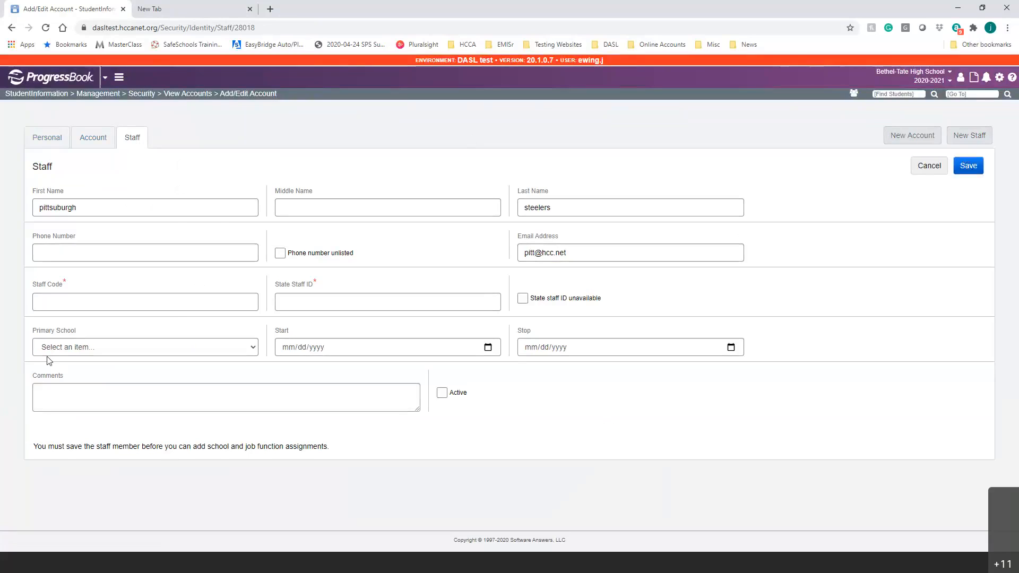
left_click(70, 305)
type("pitt")
left_click(689, 291)
left_click(346, 302)
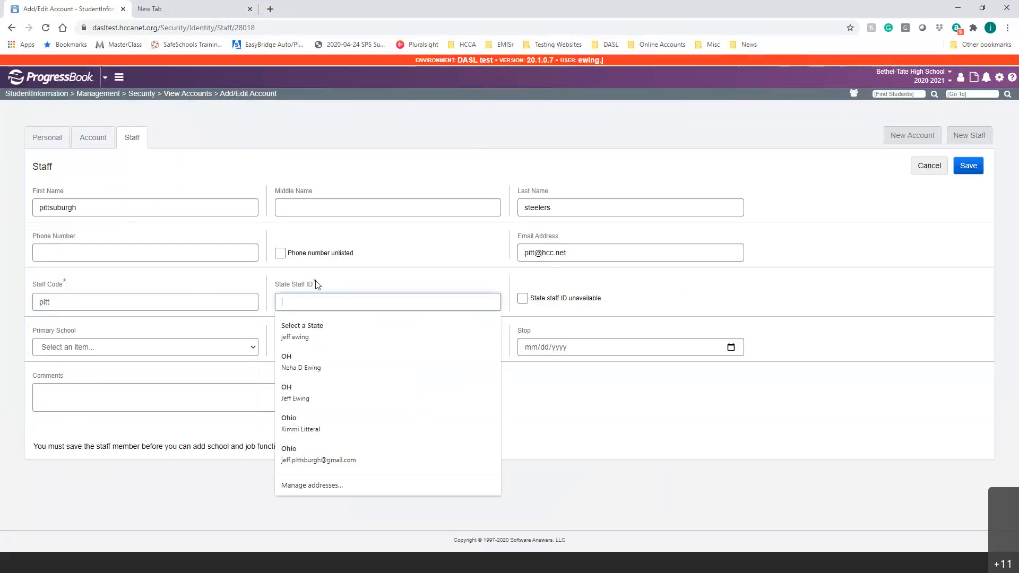
left_click(619, 279)
left_click(524, 299)
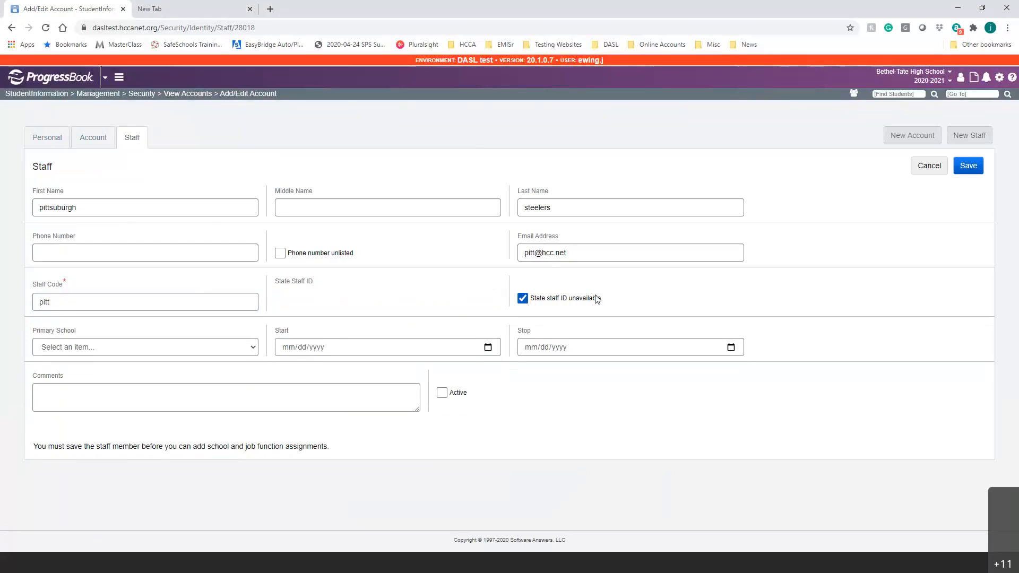
Set primary school Bethel-Tate High School, start date 09/17/2020, tick Active, and save.
left_click(254, 346)
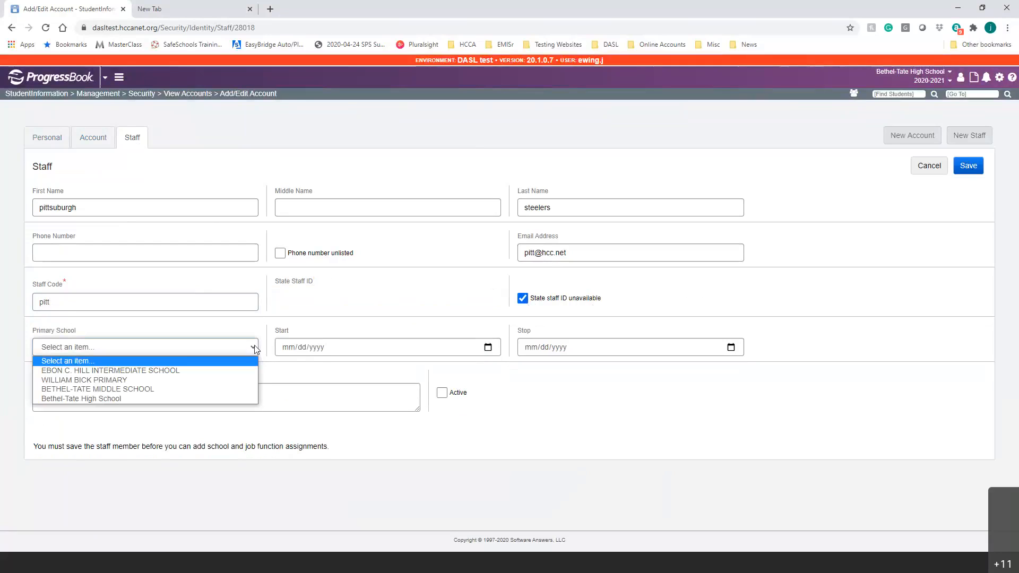
left_click(173, 399)
left_click(487, 347)
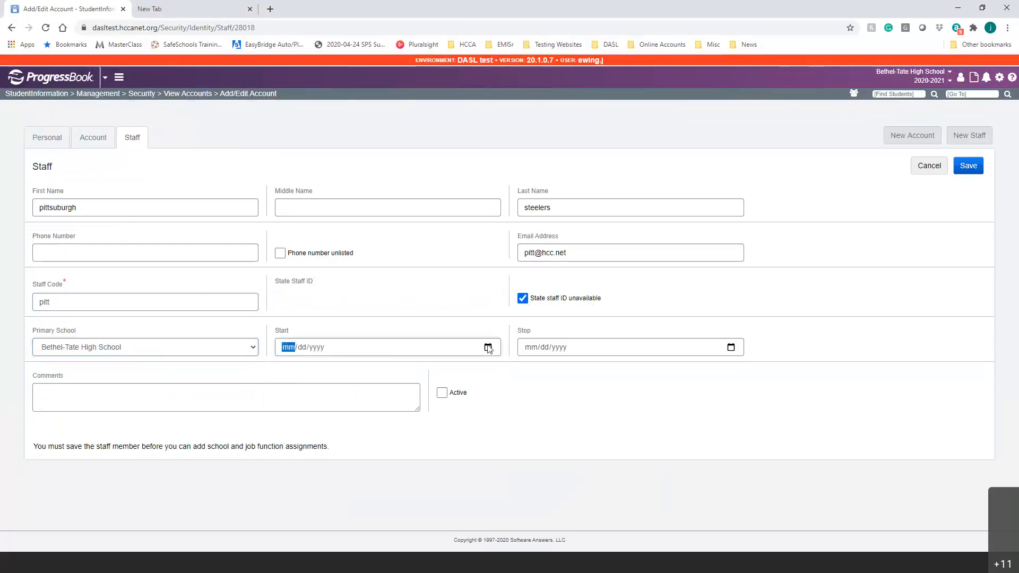
left_click(347, 432)
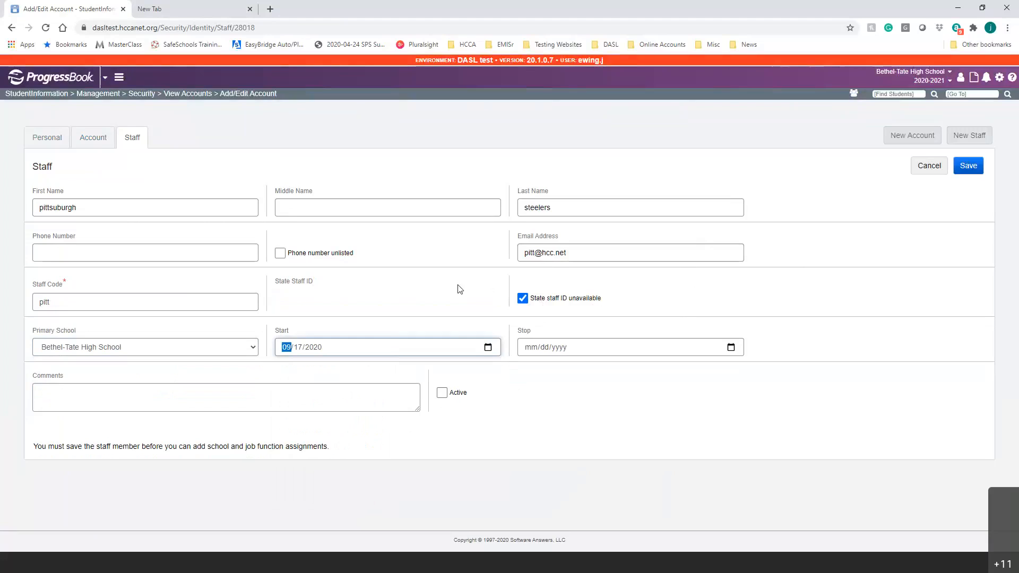
left_click(443, 393)
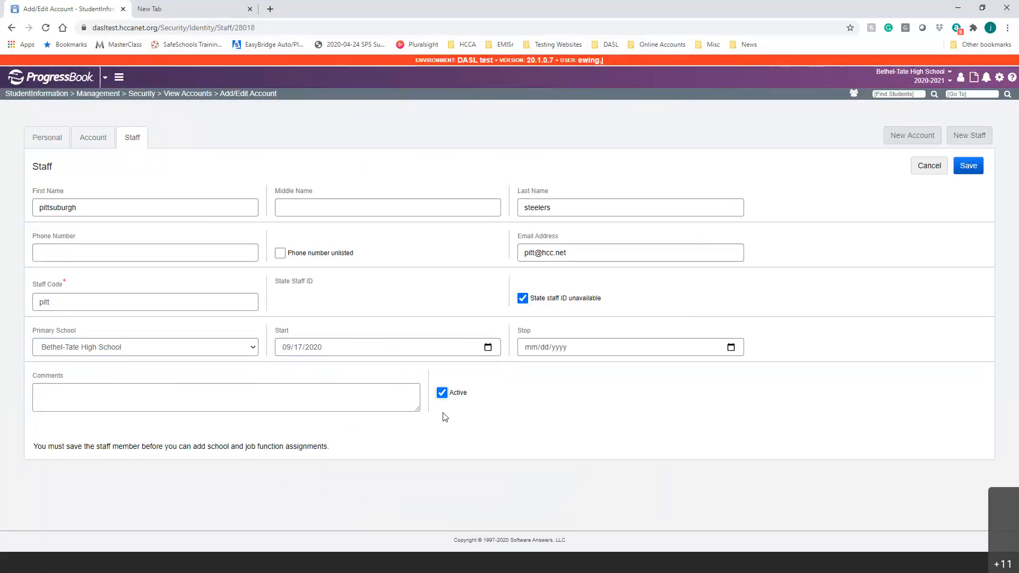
left_click(970, 165)
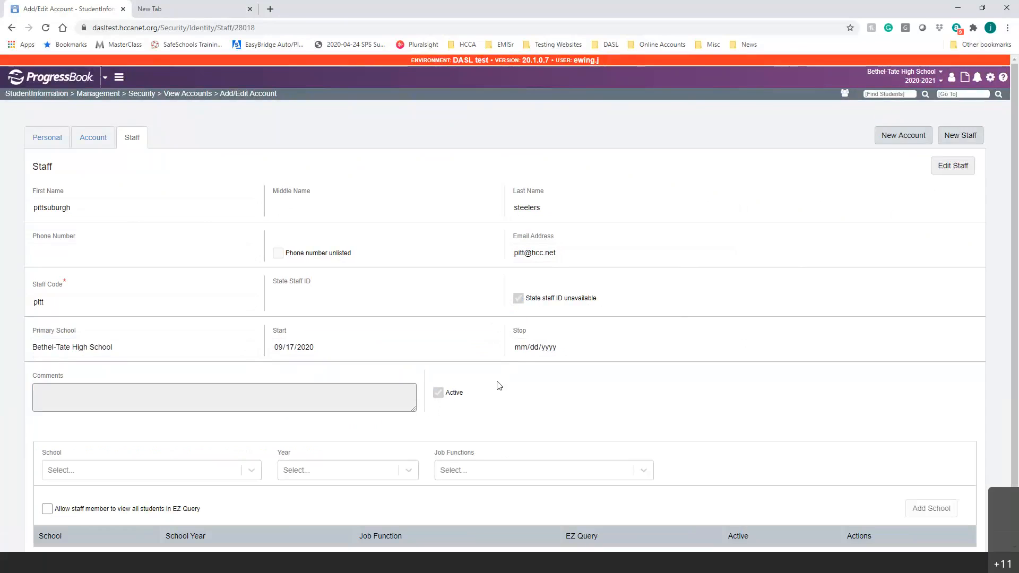
Add a Bethel-Tate High School, 2020-2021 assignment with Teacher as the job function.
scroll(690, 228, "down", 2)
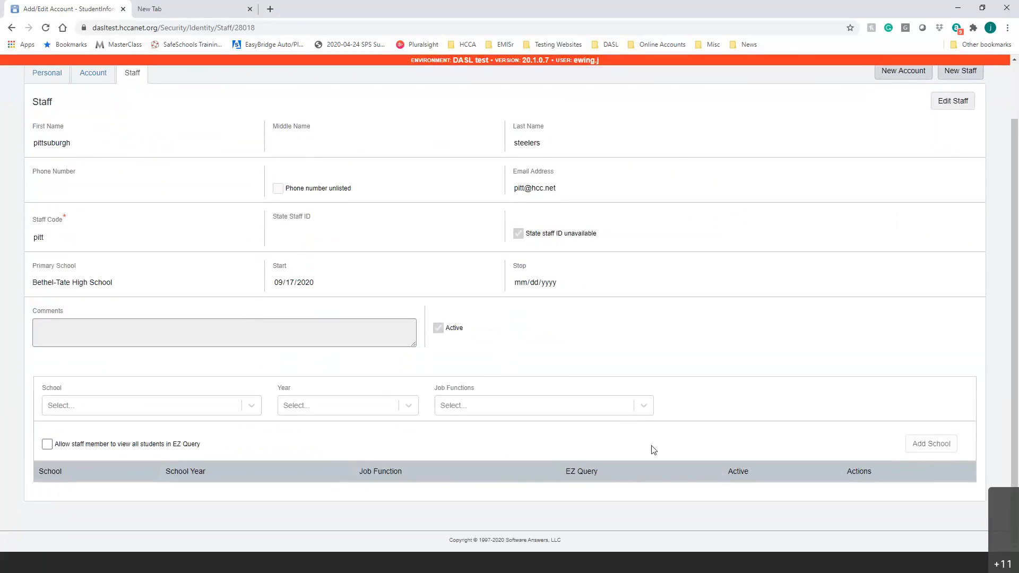
left_click(152, 406)
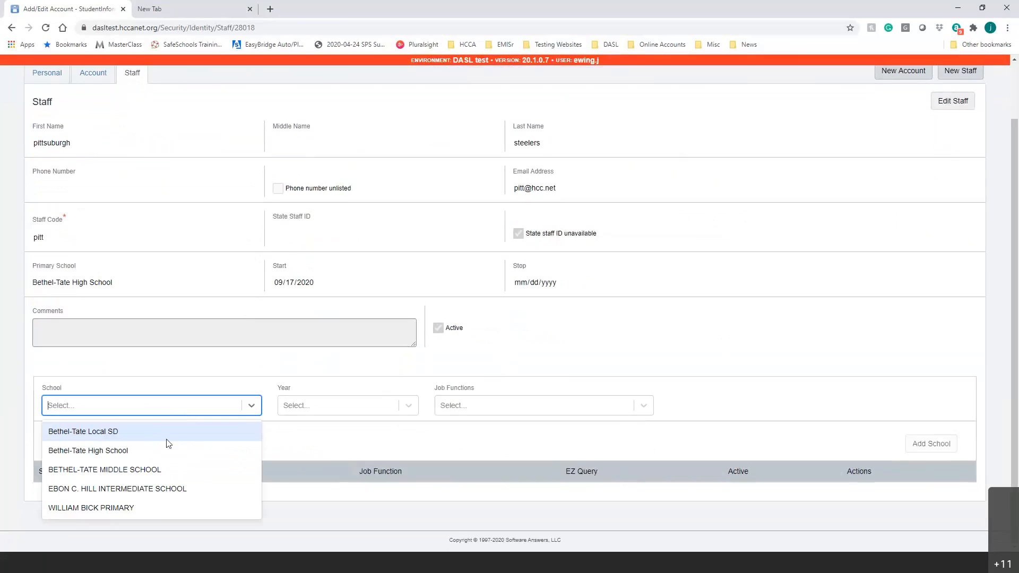
left_click(122, 451)
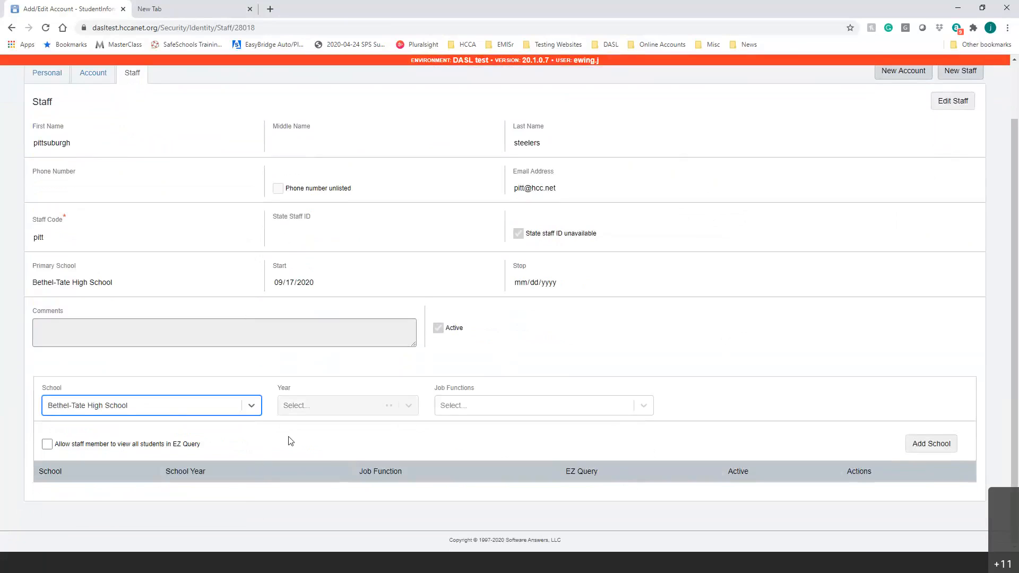
left_click(408, 409)
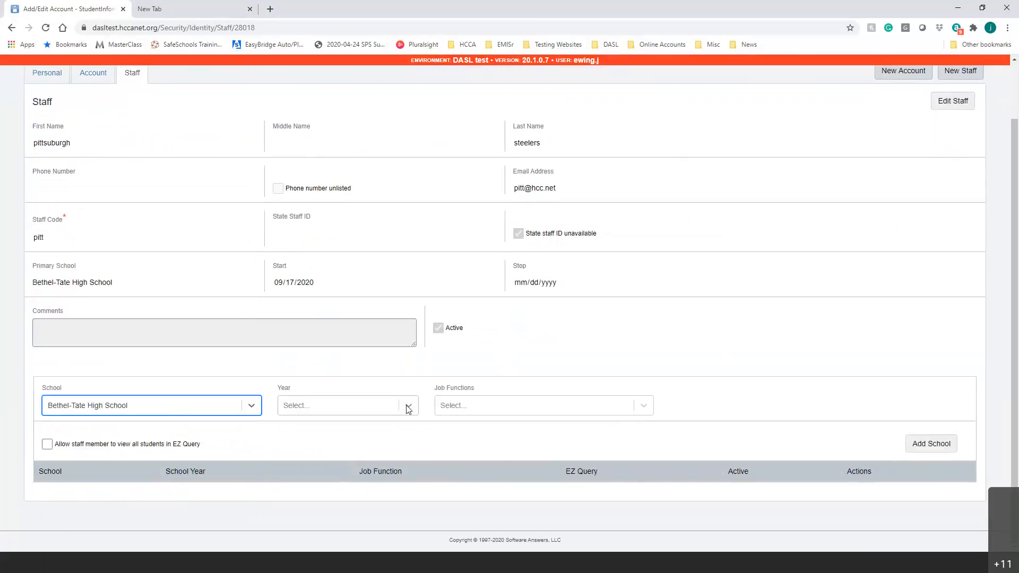
left_click(362, 450)
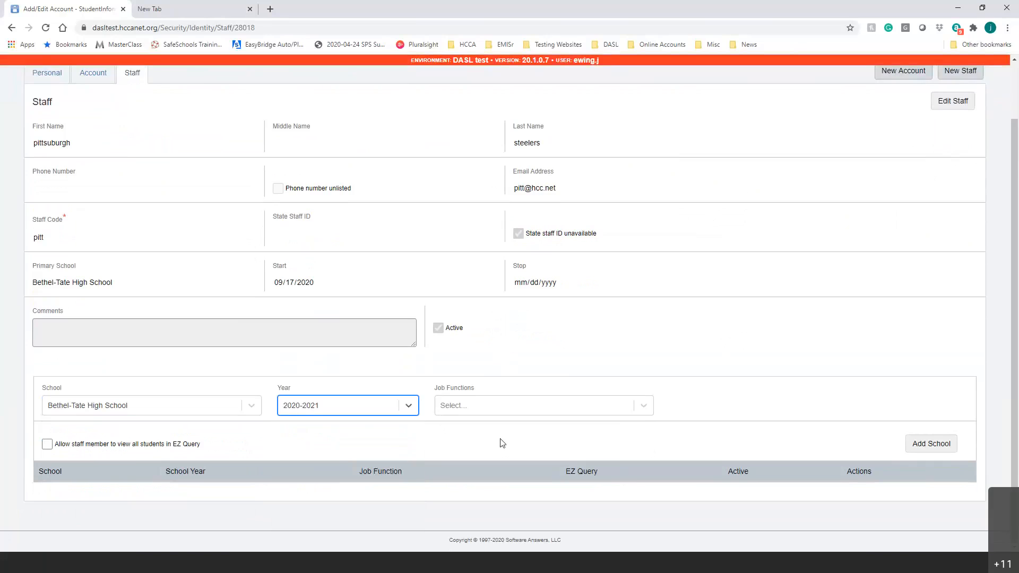
left_click(575, 409)
scroll(575, 471, "down", 1)
scroll(530, 472, "down", 2)
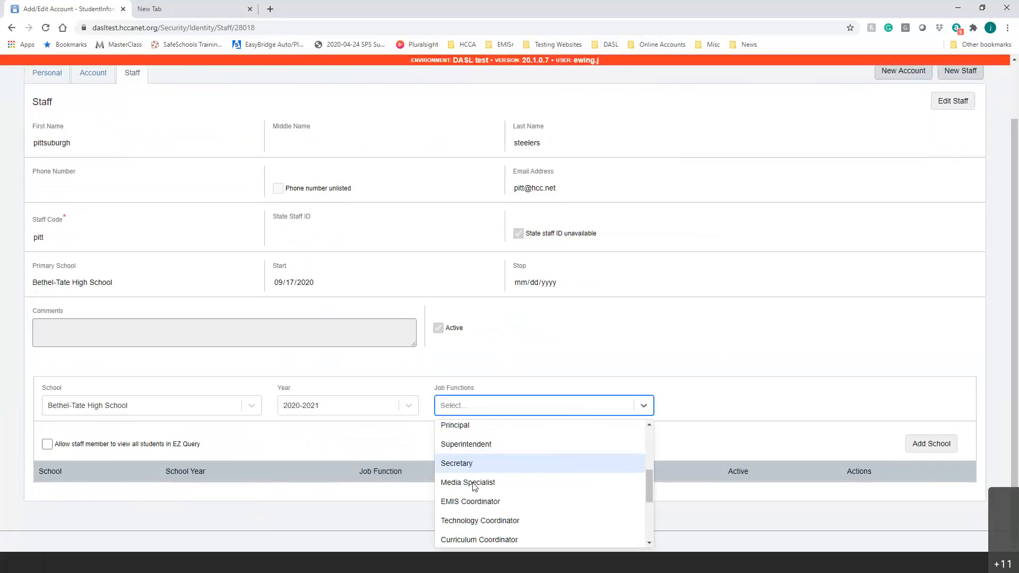
scroll(523, 472, "up", 1)
left_click(497, 459)
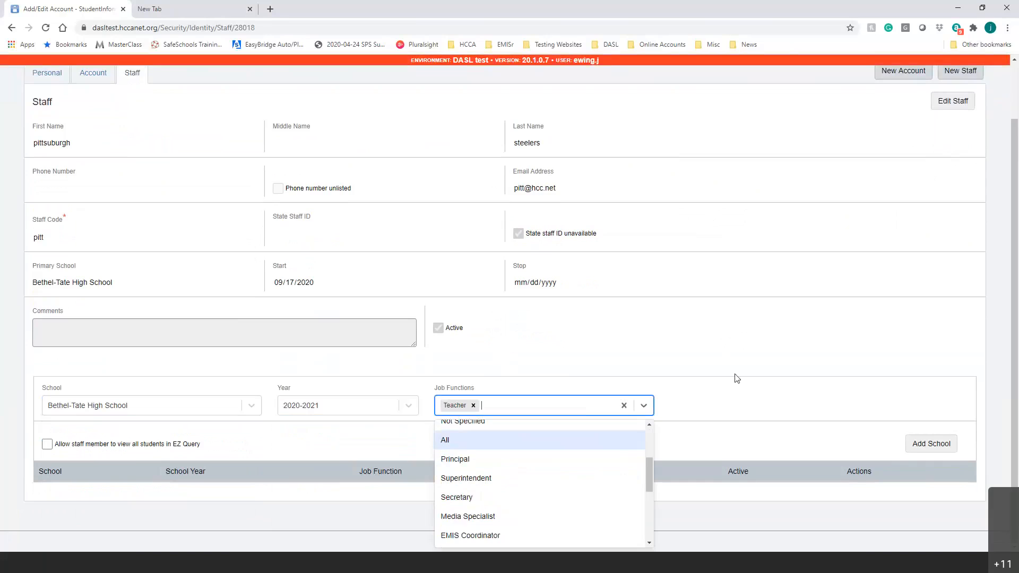
left_click(738, 384)
left_click(932, 445)
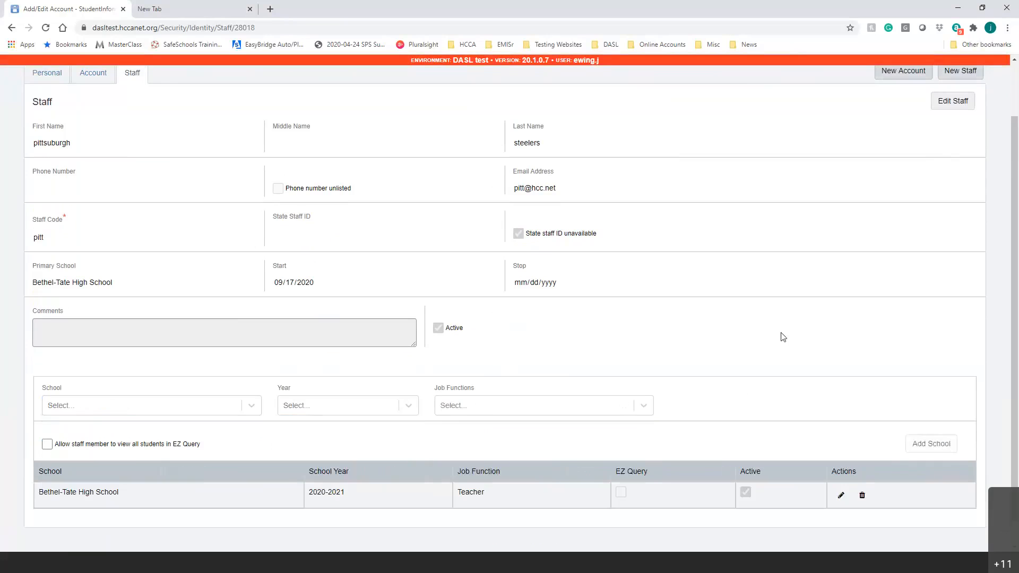
Allow the staff member to view all students in EZ Query.
scroll(783, 337, "down", 1)
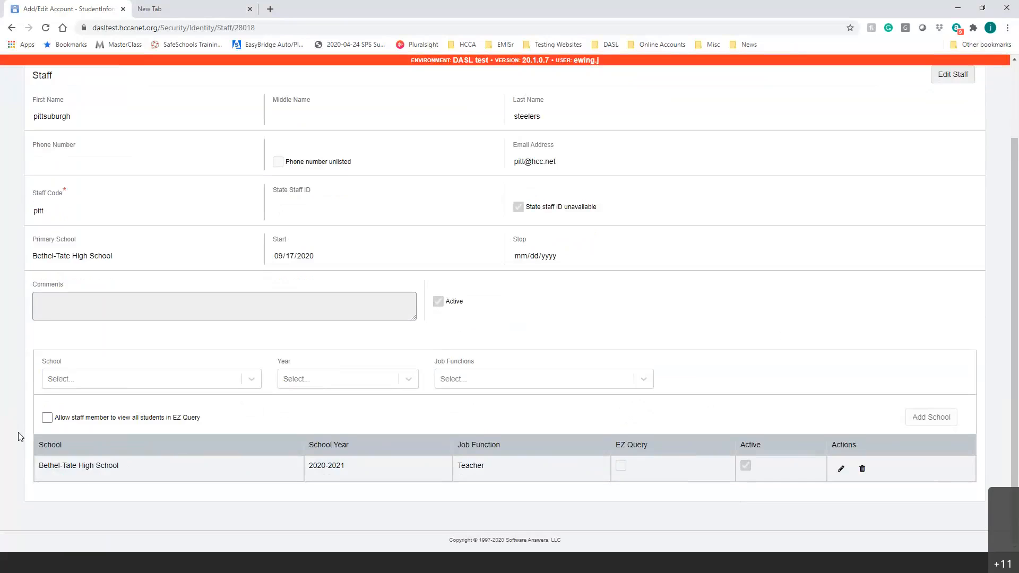
left_click(47, 418)
left_click_drag(133, 419, 166, 420)
left_click(320, 379)
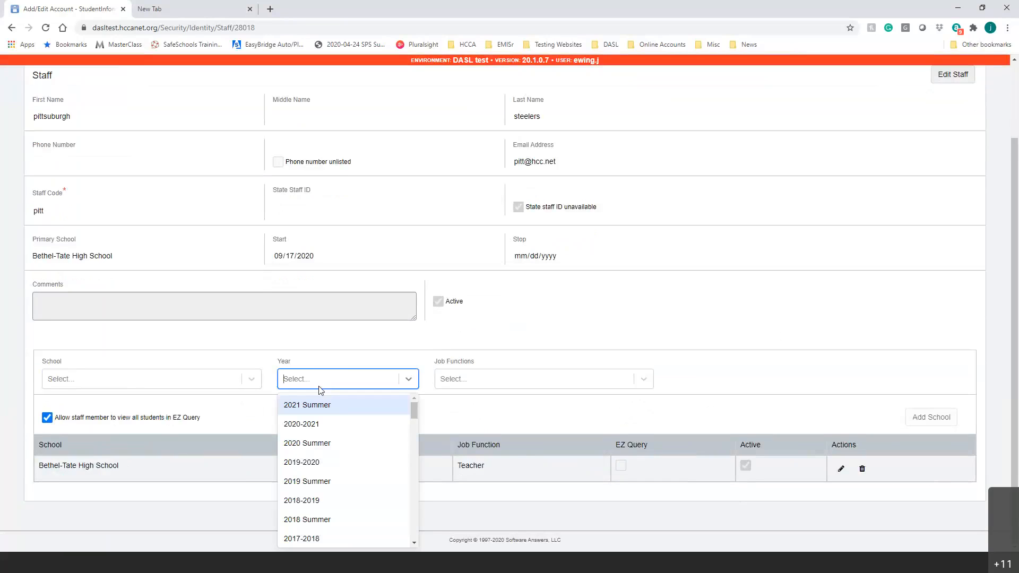
left_click(866, 428)
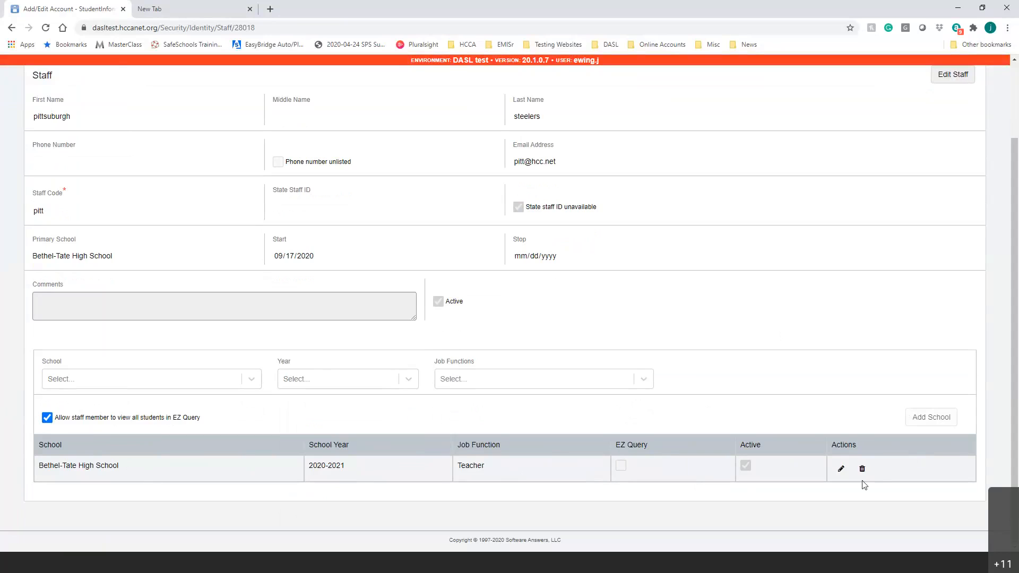
Turn on EZ Query for the Bethel-Tate 2020-2021 assignment and save it.
left_click(842, 470)
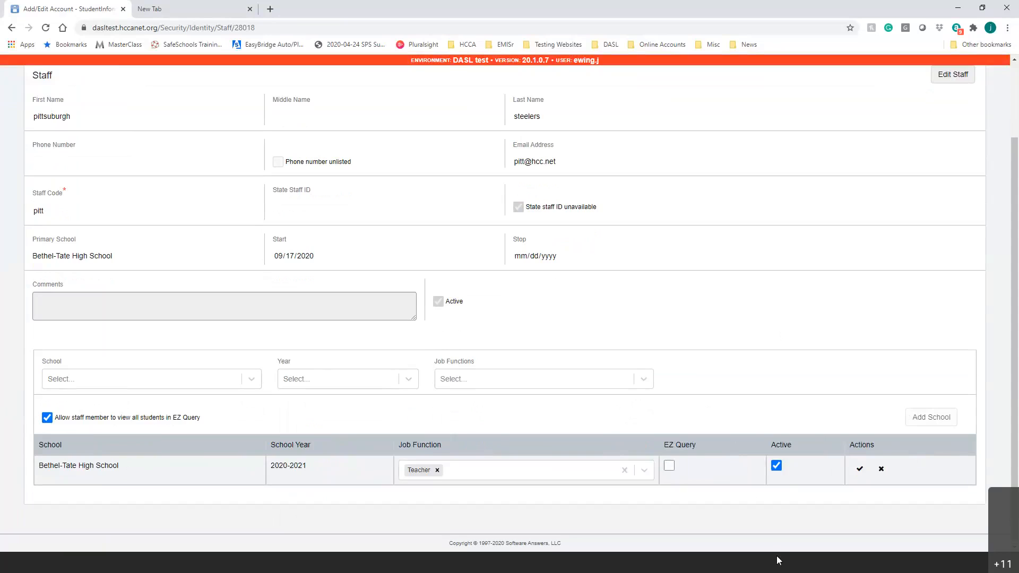
left_click(669, 465)
left_click(859, 469)
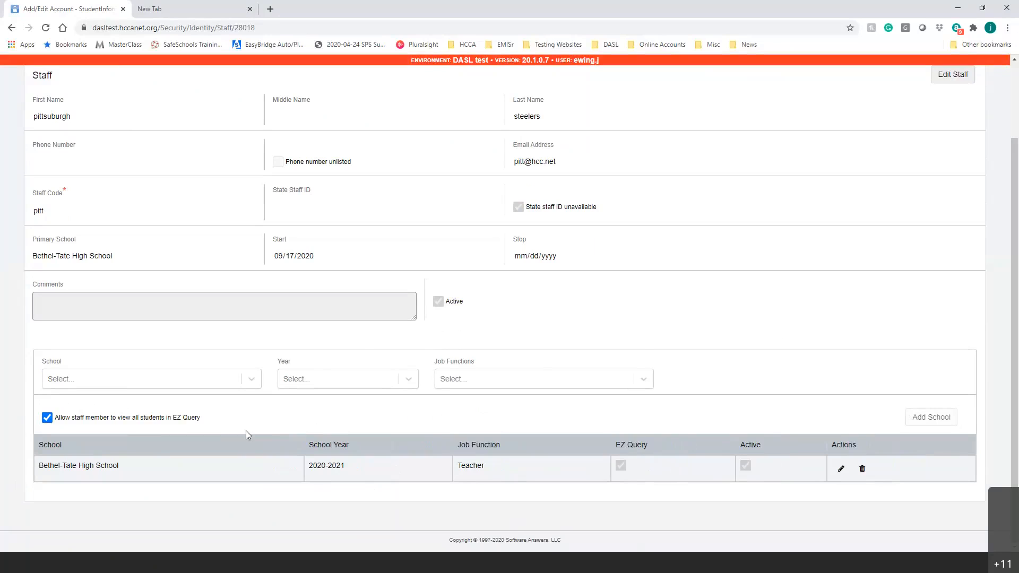
Start a second Bethel-Tate 2020-2021 assignment with Attendance, then abandon it.
left_click(217, 382)
left_click(217, 382)
left_click(450, 413)
left_click(246, 383)
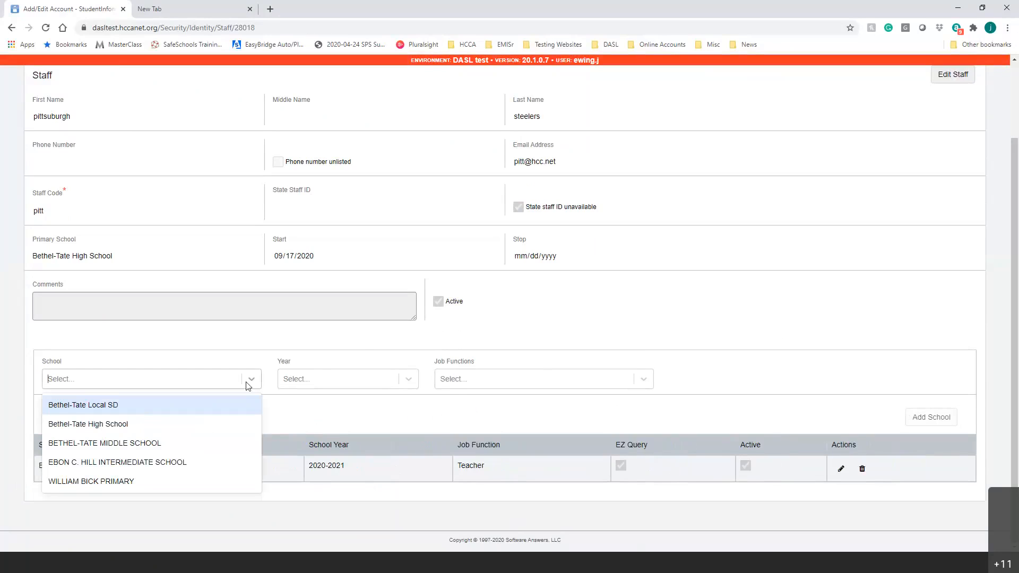
left_click(221, 423)
left_click(407, 380)
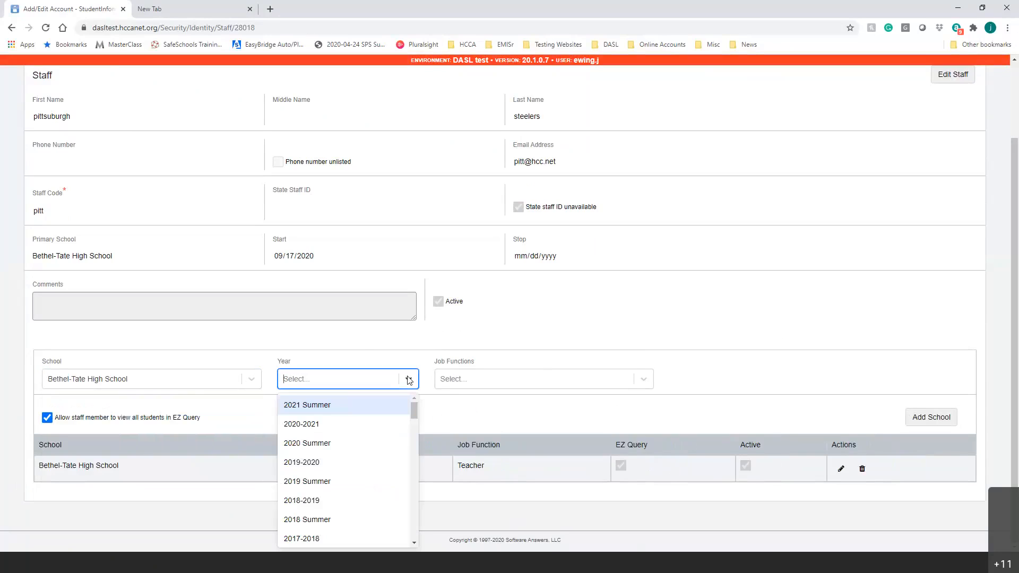
left_click(333, 424)
left_click(643, 380)
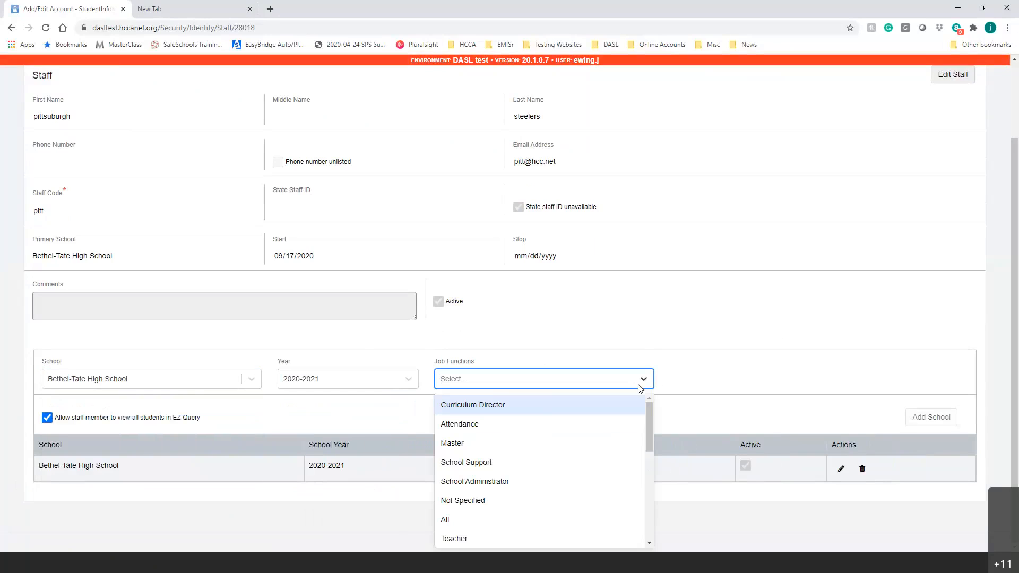
left_click(507, 424)
left_click(817, 357)
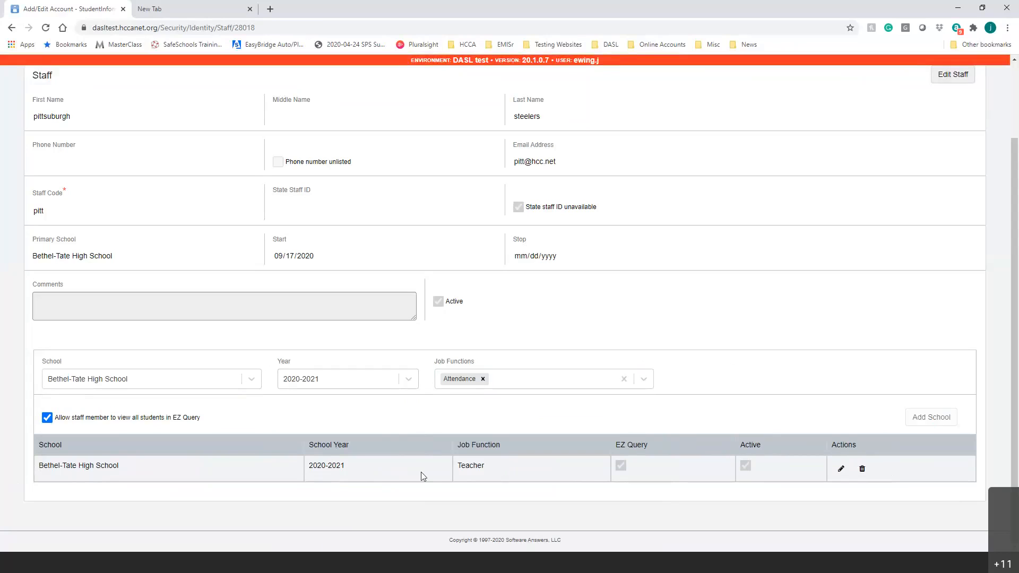
Add School Support alongside Teacher to the existing 2020-2021 assignment and save it.
left_click(843, 471)
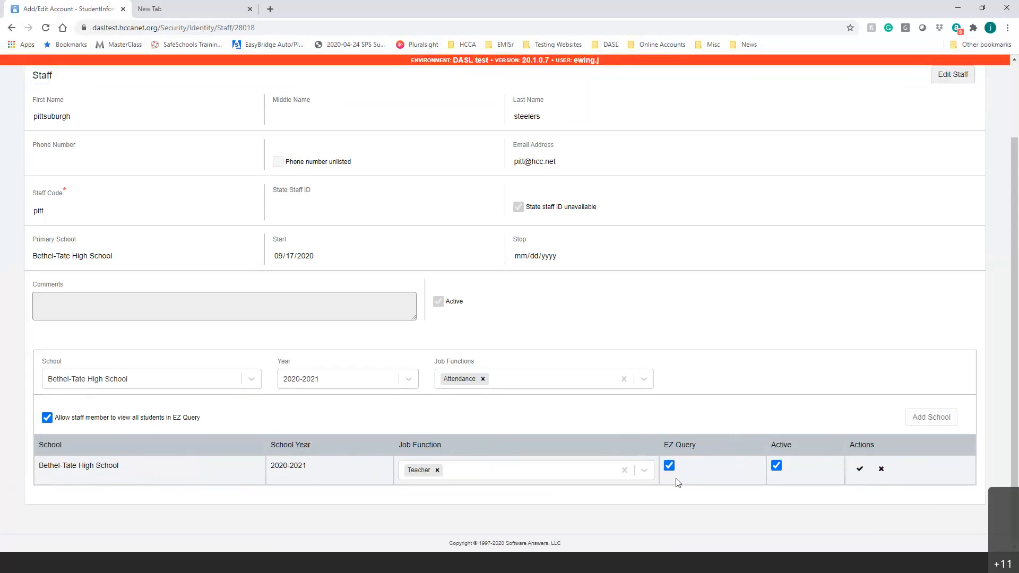
left_click(644, 470)
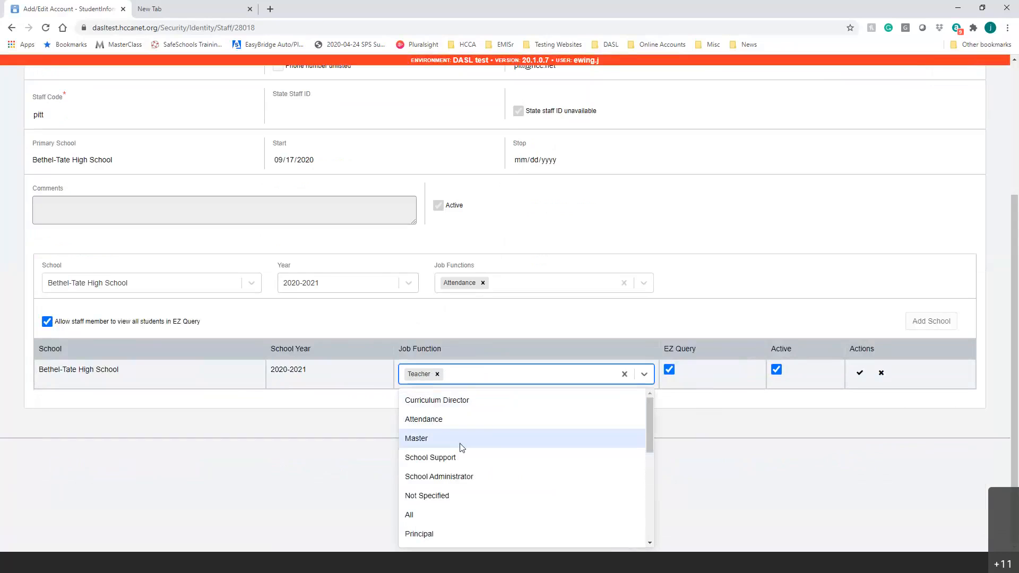
left_click(461, 458)
left_click(846, 355)
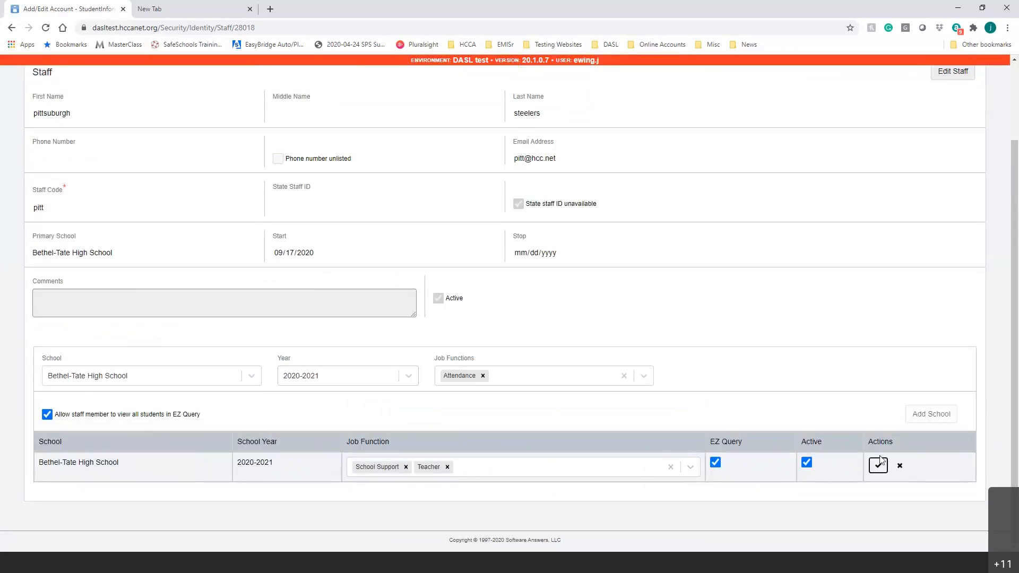
left_click(878, 464)
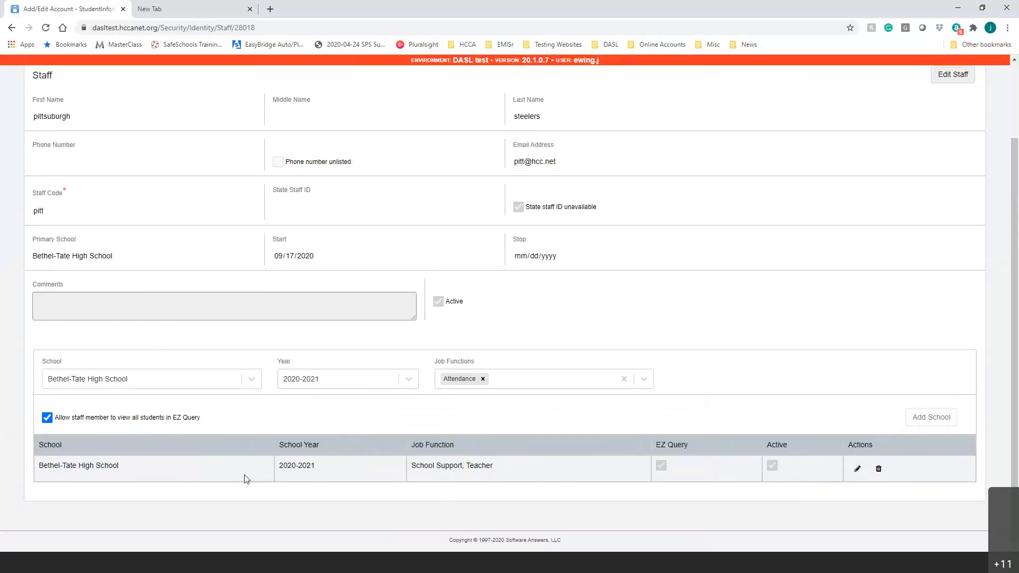
Add a 2019-2020 Bethel-Tate High School assignment with Teacher, not Attendance, as job function.
left_click(407, 379)
left_click(340, 463)
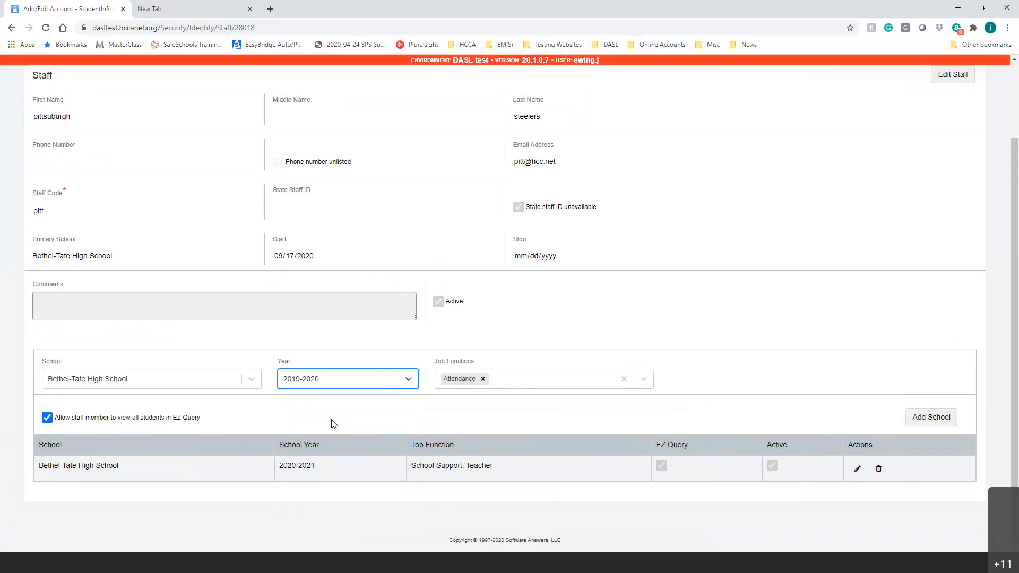
left_click(624, 379)
left_click(644, 379)
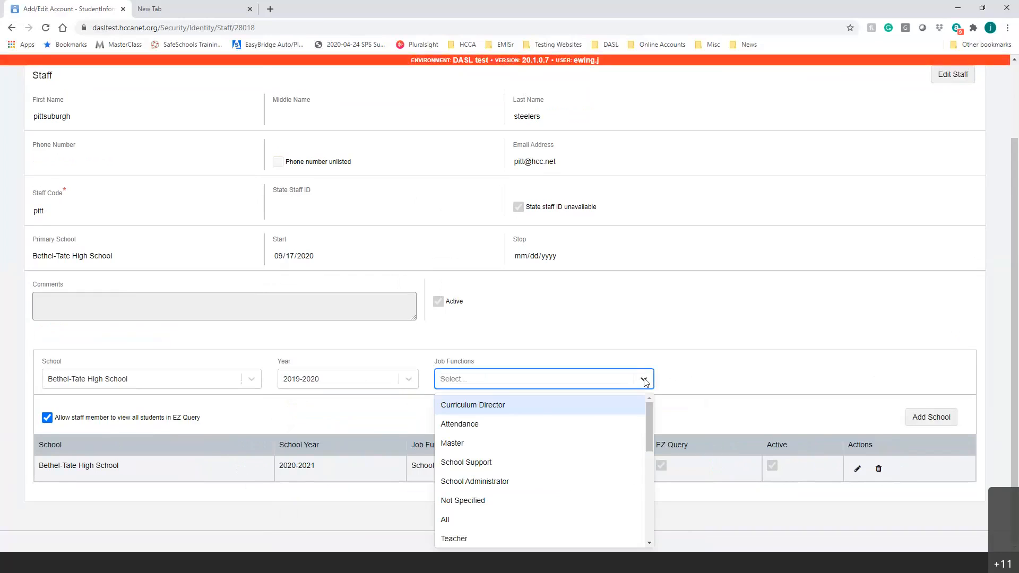
left_click(541, 537)
left_click(929, 417)
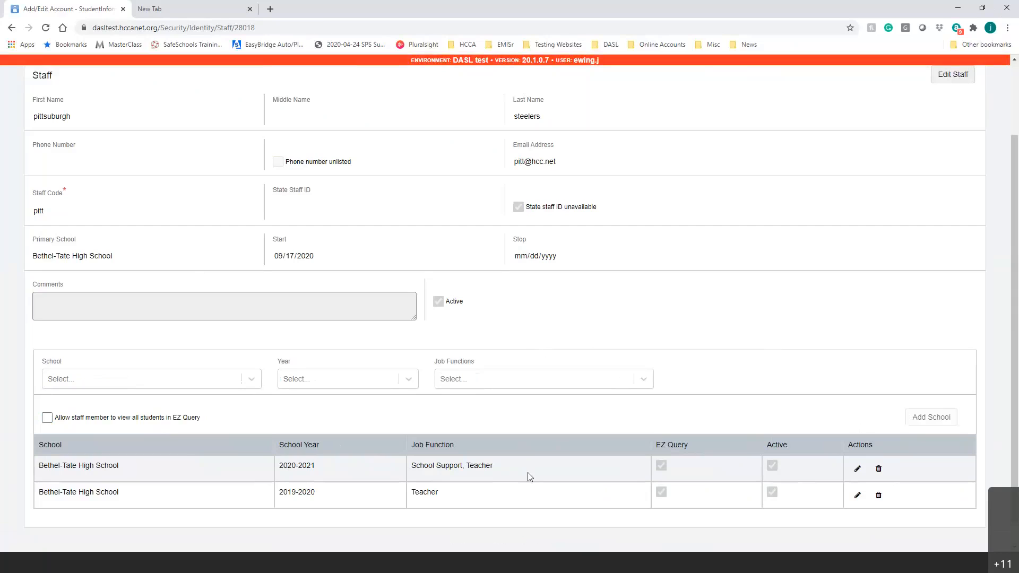
Replace the 2020-2021 row's School Support and Teacher tags with Not Specified and save the row.
left_click(857, 468)
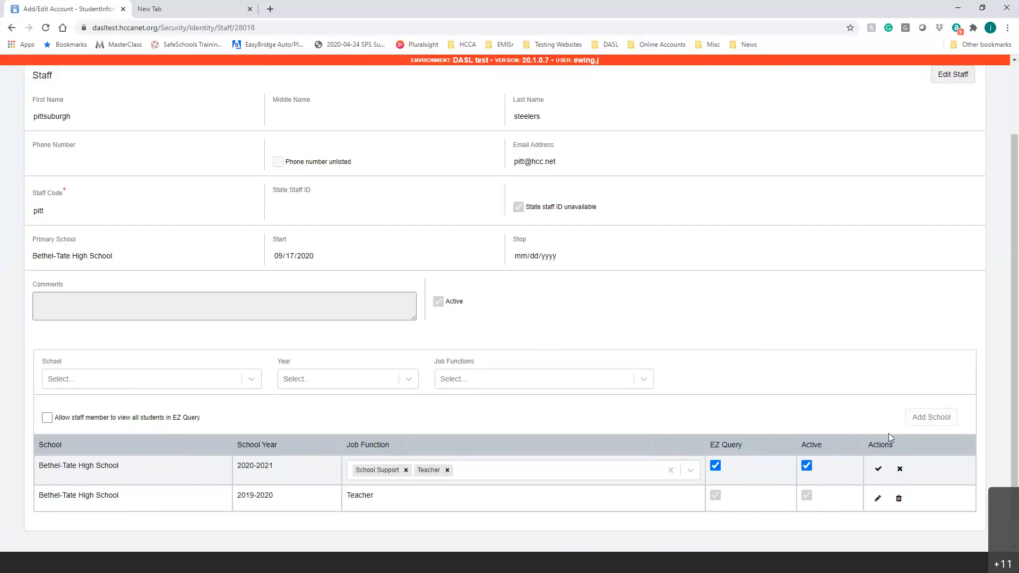
left_click(878, 469)
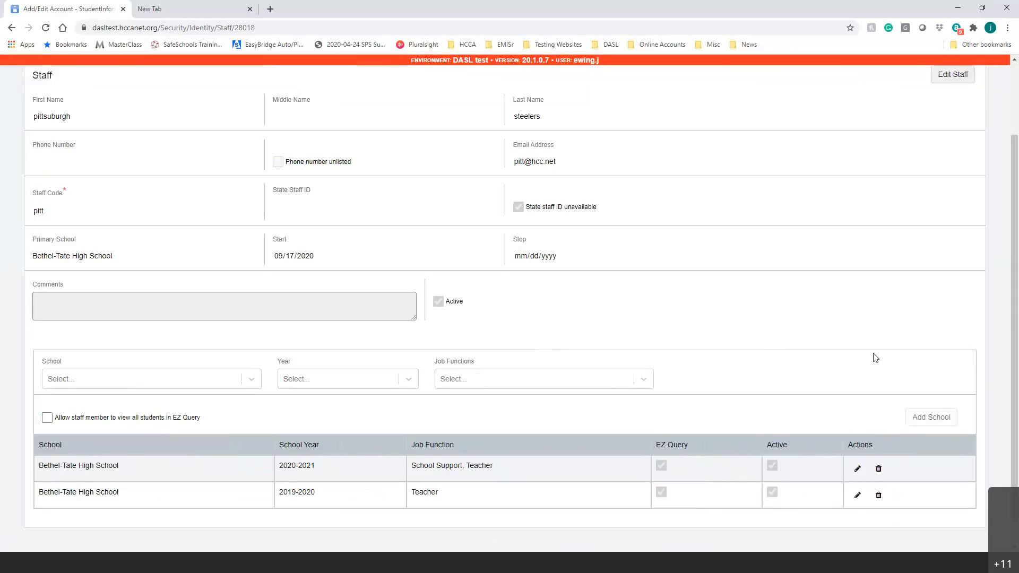
left_click(857, 469)
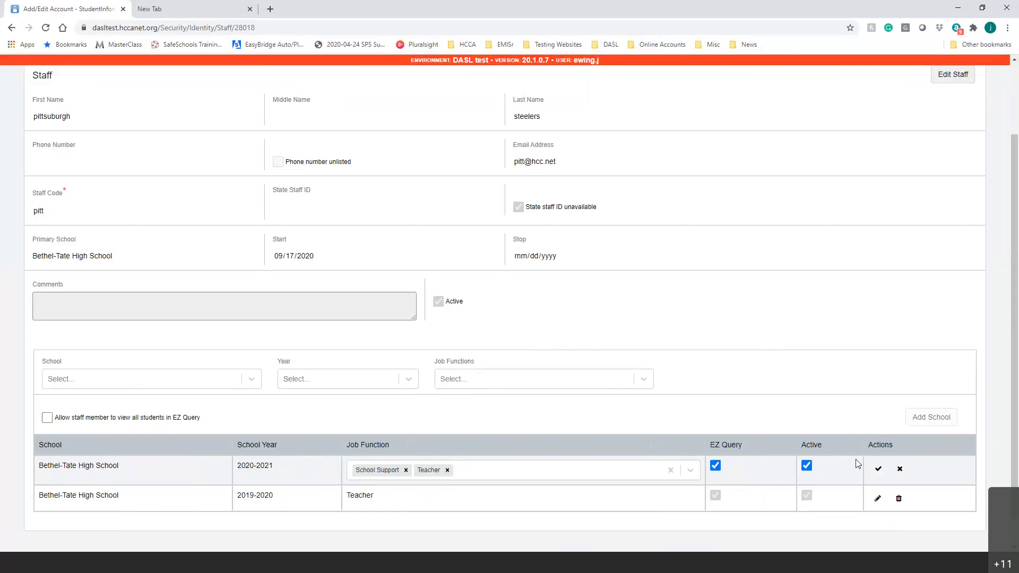
left_click(406, 469)
left_click(434, 470)
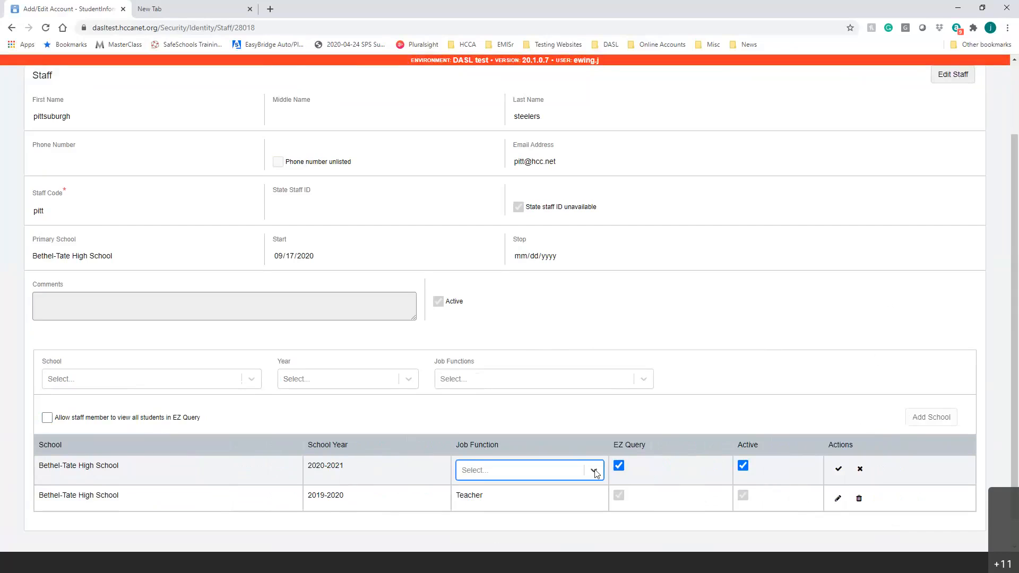
left_click(593, 470)
left_click_drag(600, 476, 598, 487)
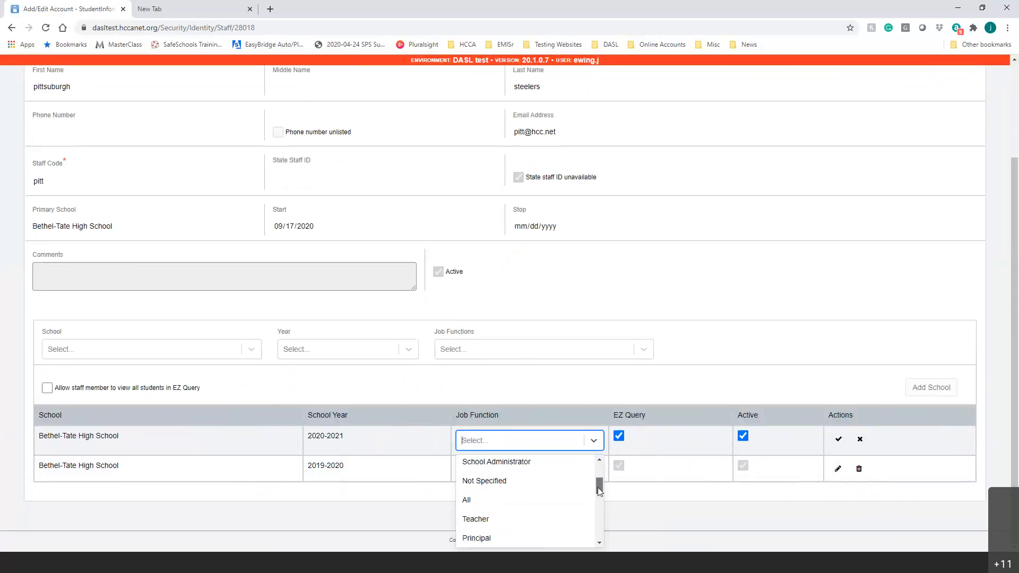
left_click(499, 483)
left_click(787, 352)
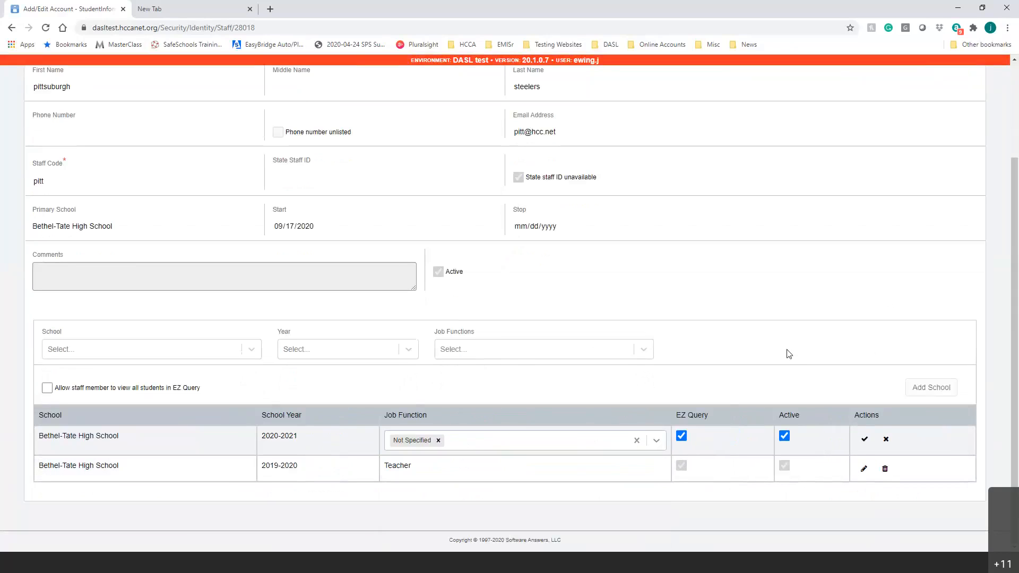
left_click(865, 440)
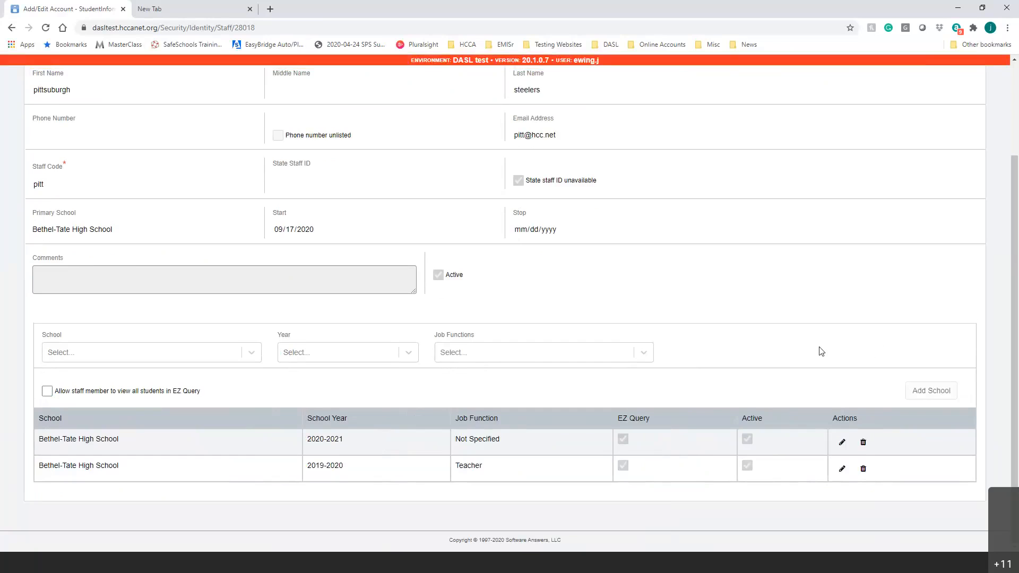
Check the Account and Staff tabs, then launch GradeBook from the ProgressBook app switcher.
scroll(584, 310, "up", 3)
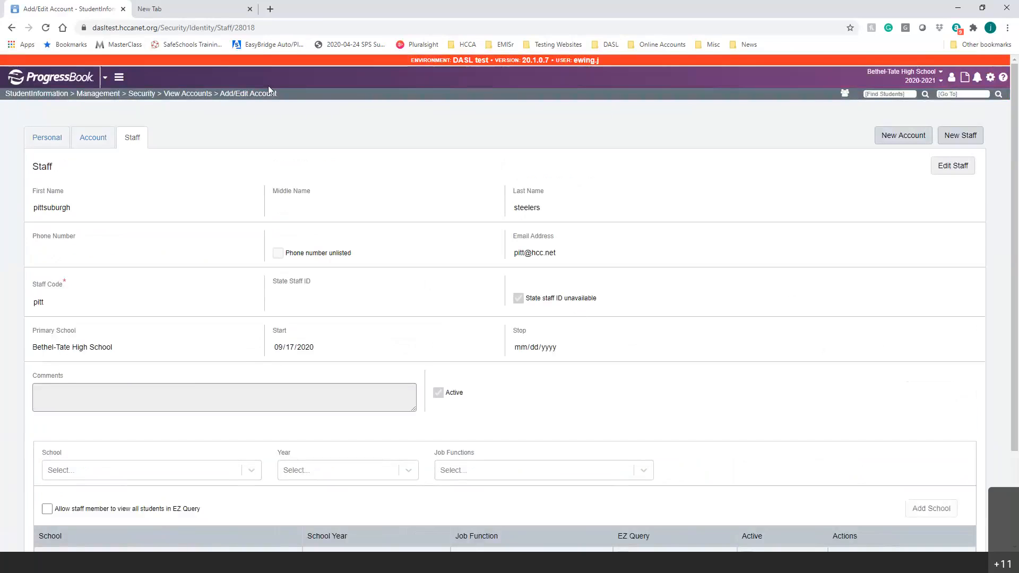
left_click(94, 133)
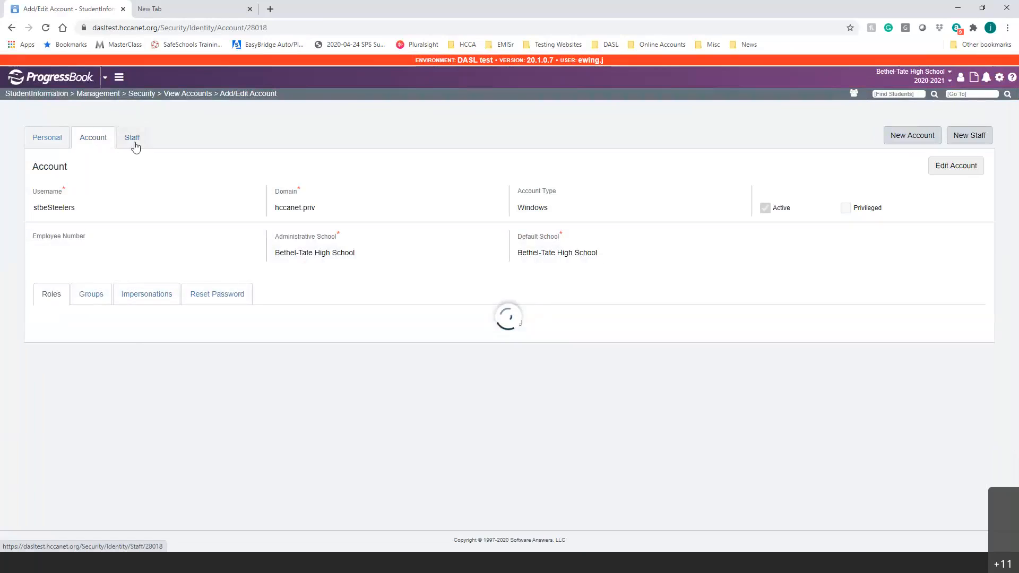
left_click(134, 142)
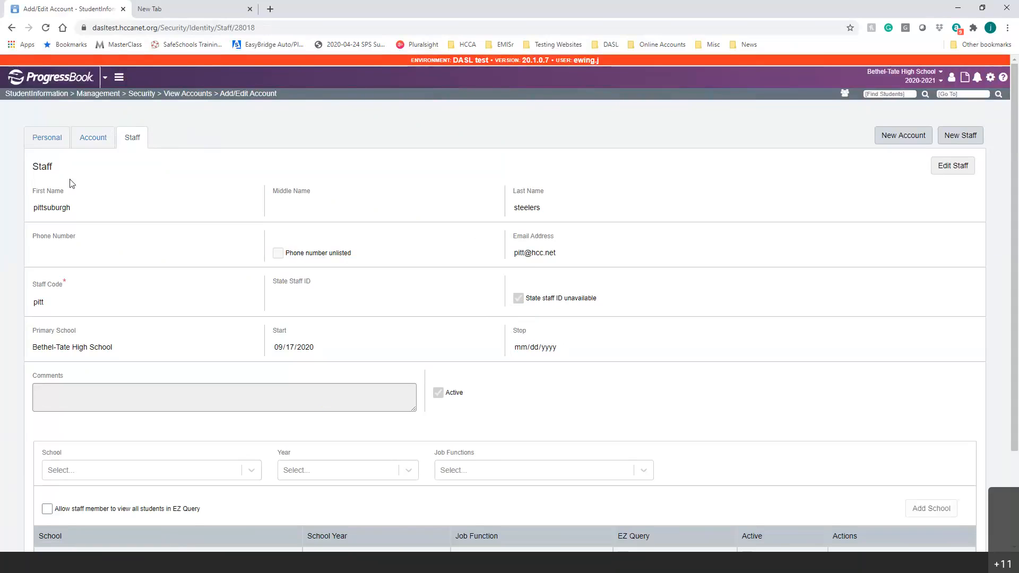
left_click(107, 79)
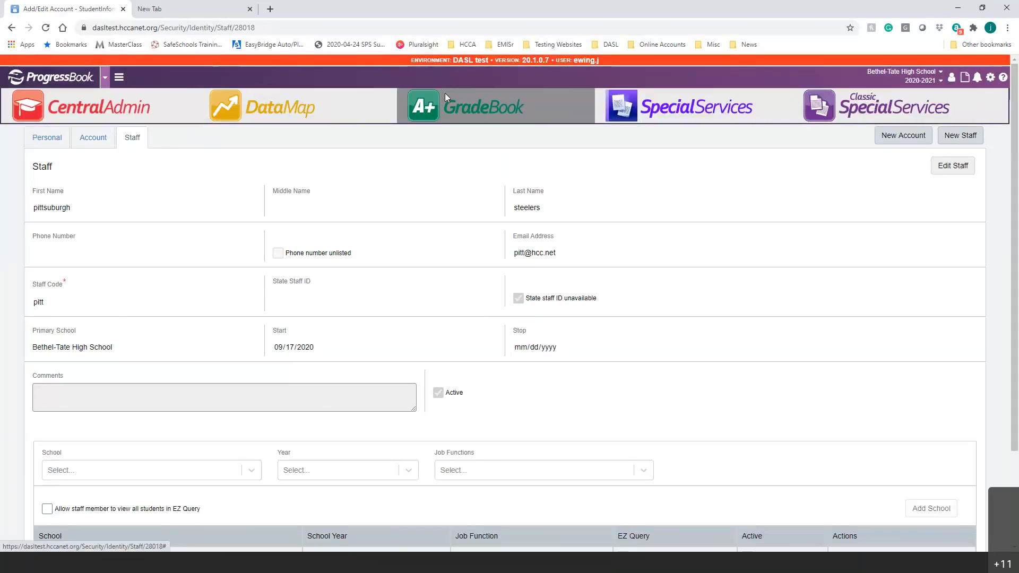
left_click(445, 93)
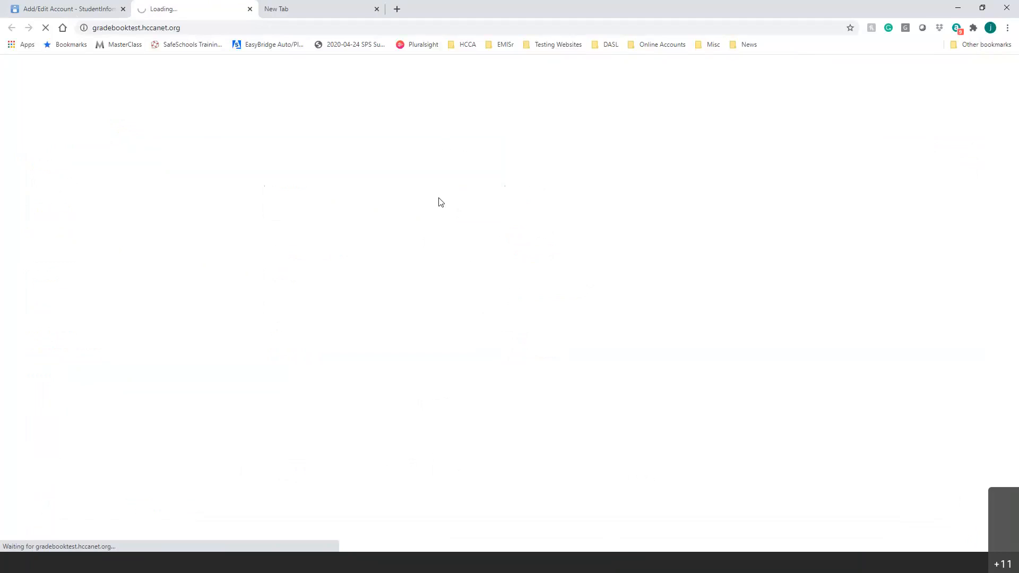
Let GradeBook initialize in its tab, then return to the staff record scrolled to the top.
left_click(96, 4)
scroll(105, 170, "down", 2)
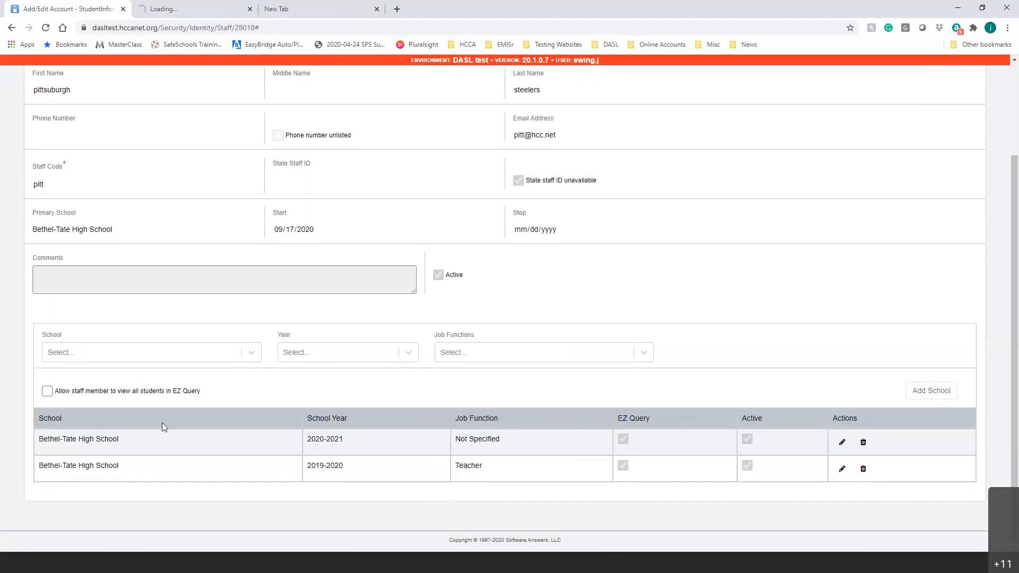
left_click(190, 11)
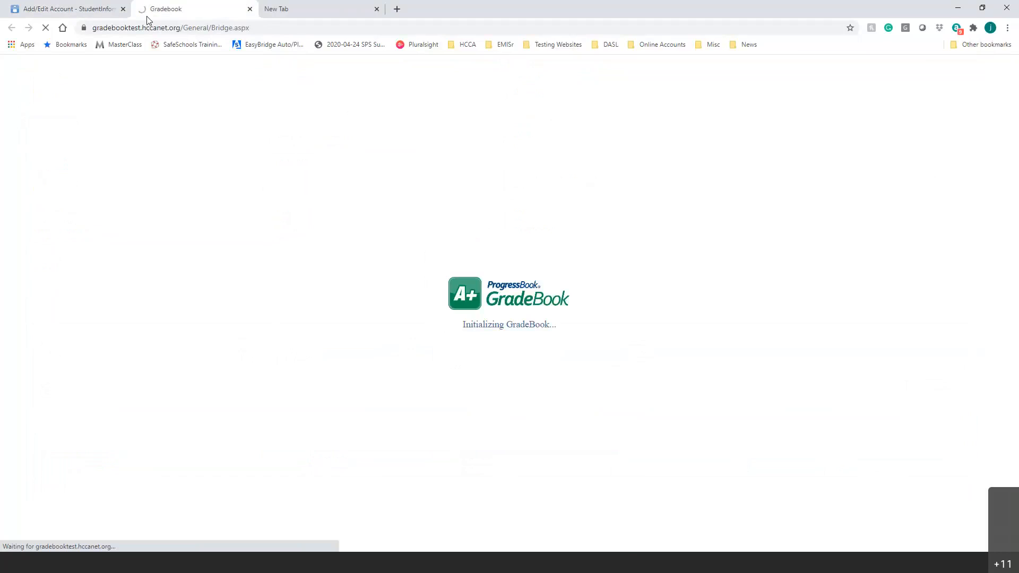
left_click(101, 9)
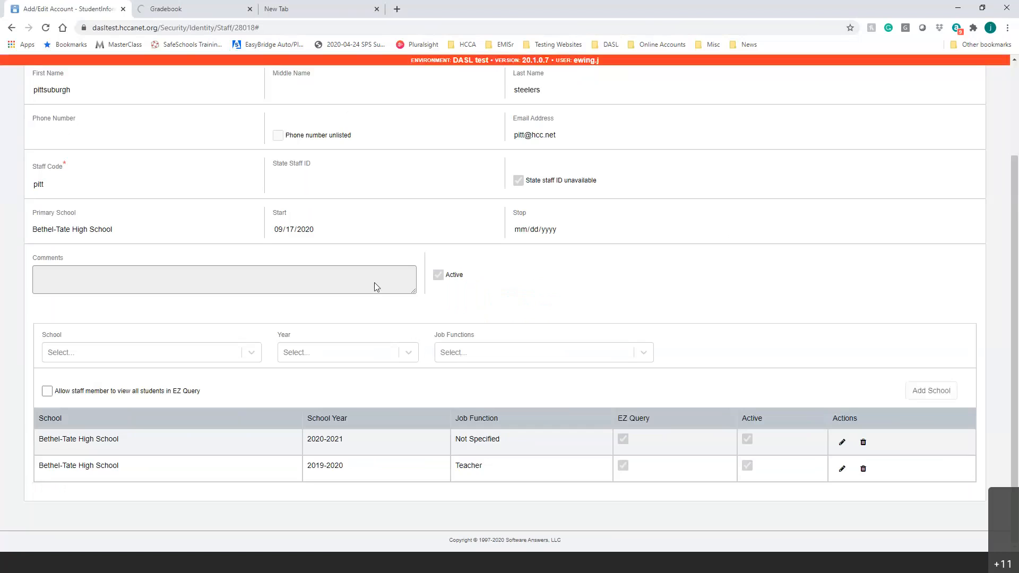
scroll(564, 348, "up", 3)
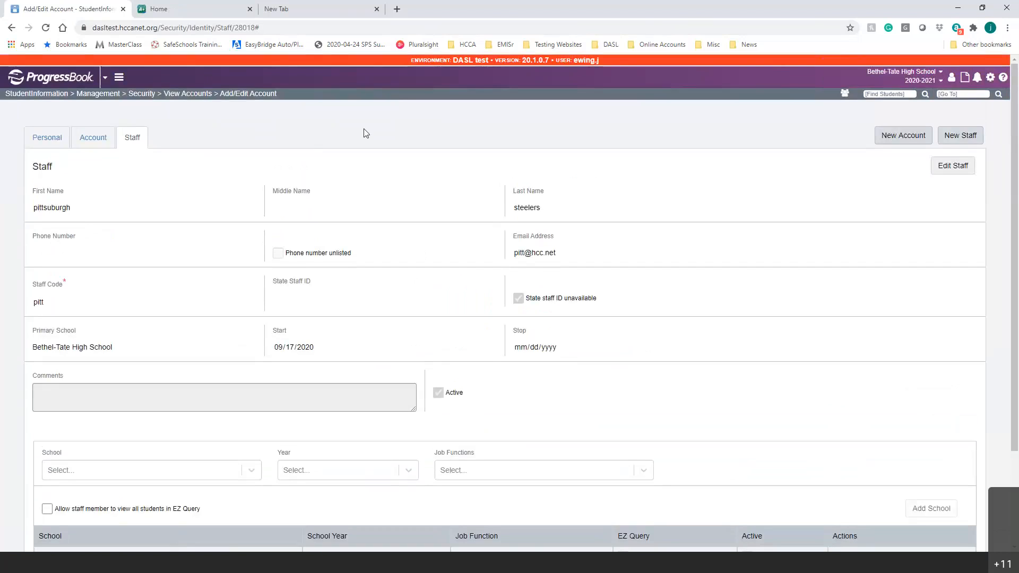
On the Account tab, delete the username's final 's' and save the account.
left_click(88, 139)
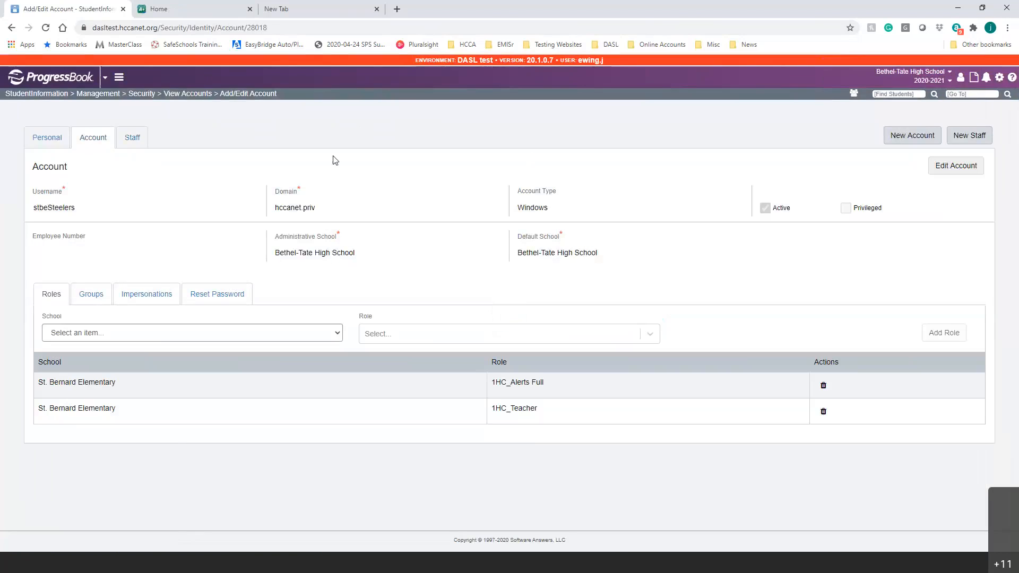
left_click(958, 169)
left_click(97, 210)
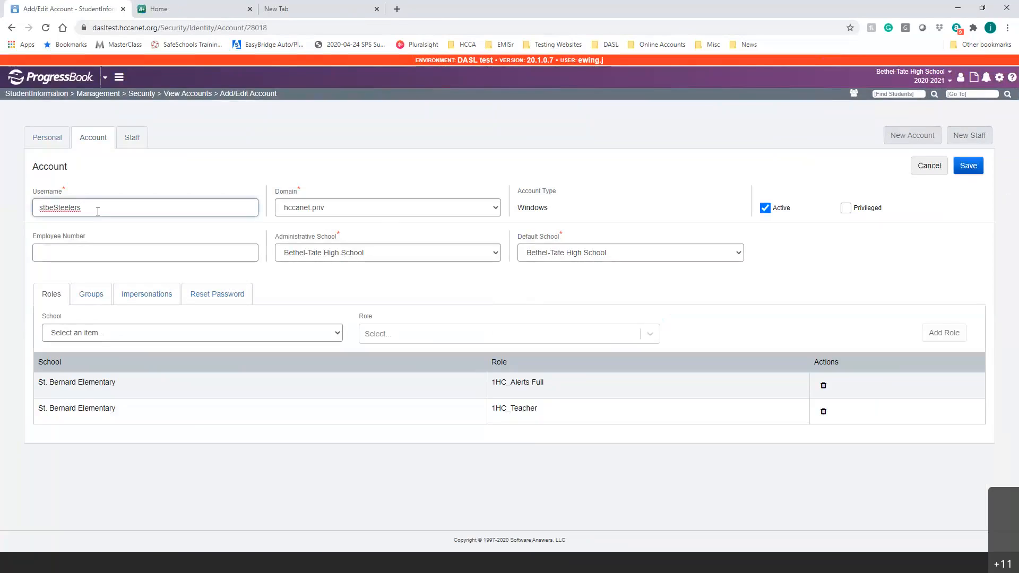
key("BackSpace")
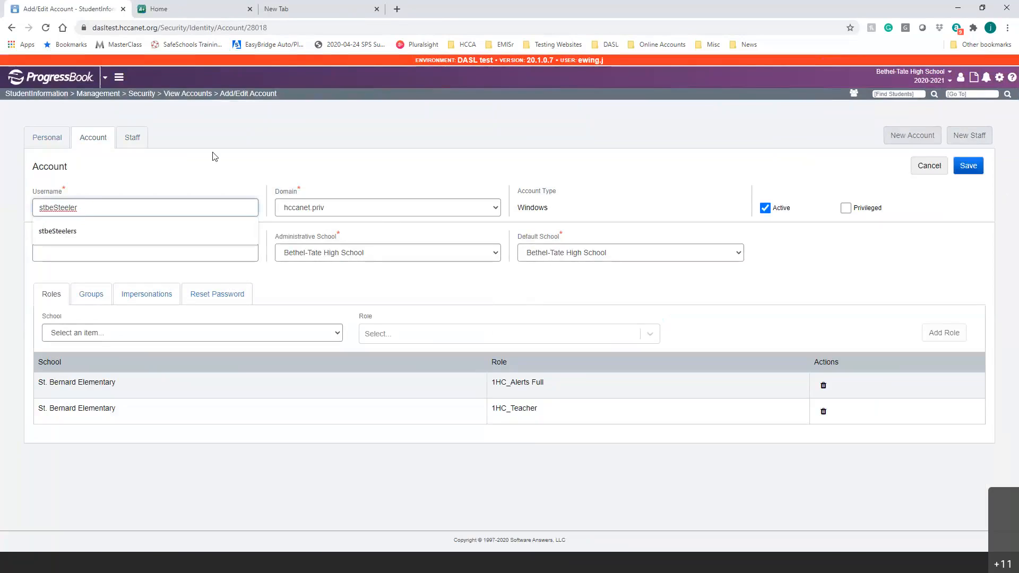
left_click(968, 166)
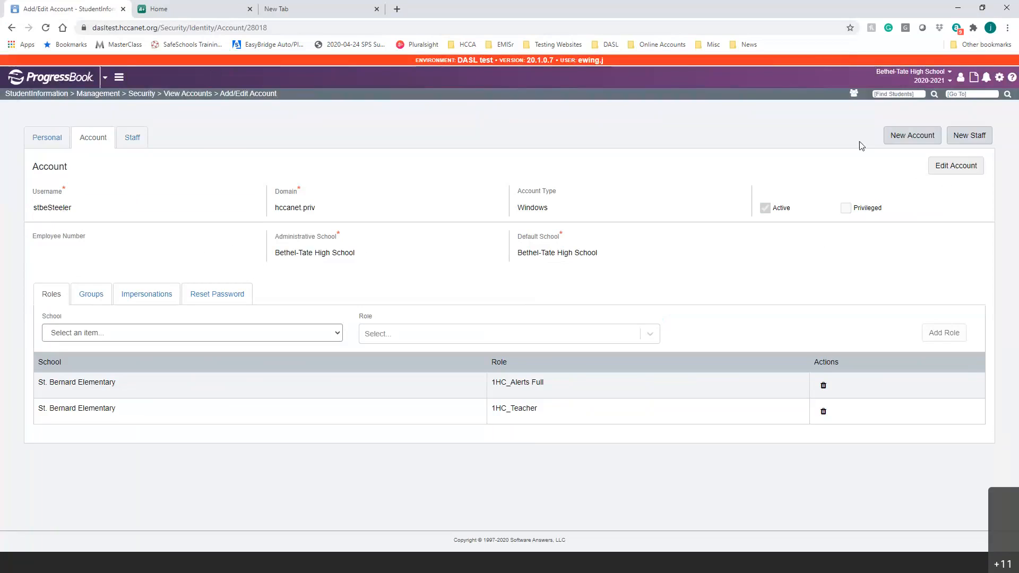
left_click(956, 167)
Append 's' back to the username and save, then go to GradeBook's Staff search page.
left_click(125, 209)
type("s")
left_click(153, 166)
left_click(978, 166)
left_click(207, 9)
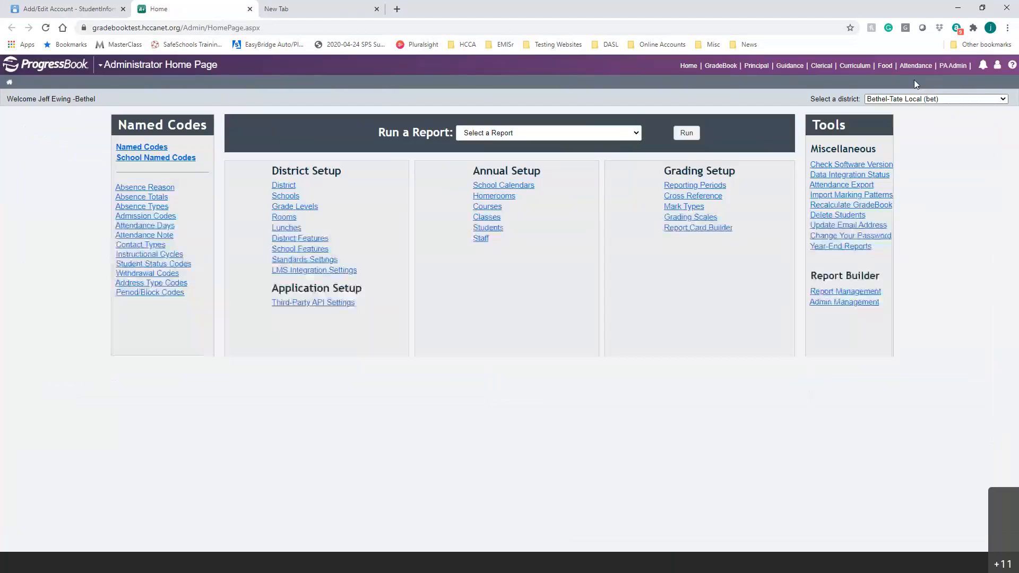
left_click(479, 240)
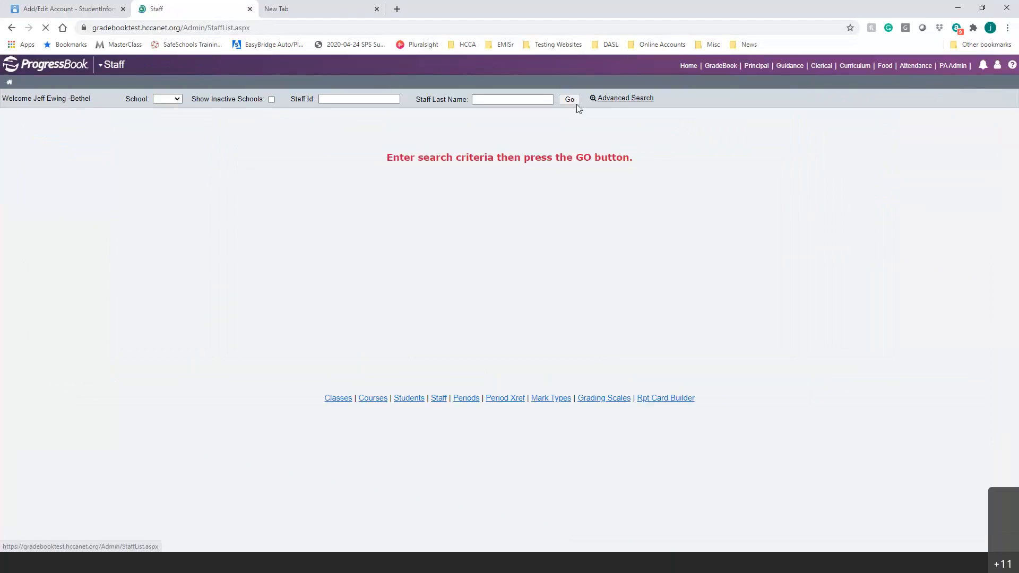
Search GradeBook staff at school E201 whose last names start with 'b'.
left_click(569, 99)
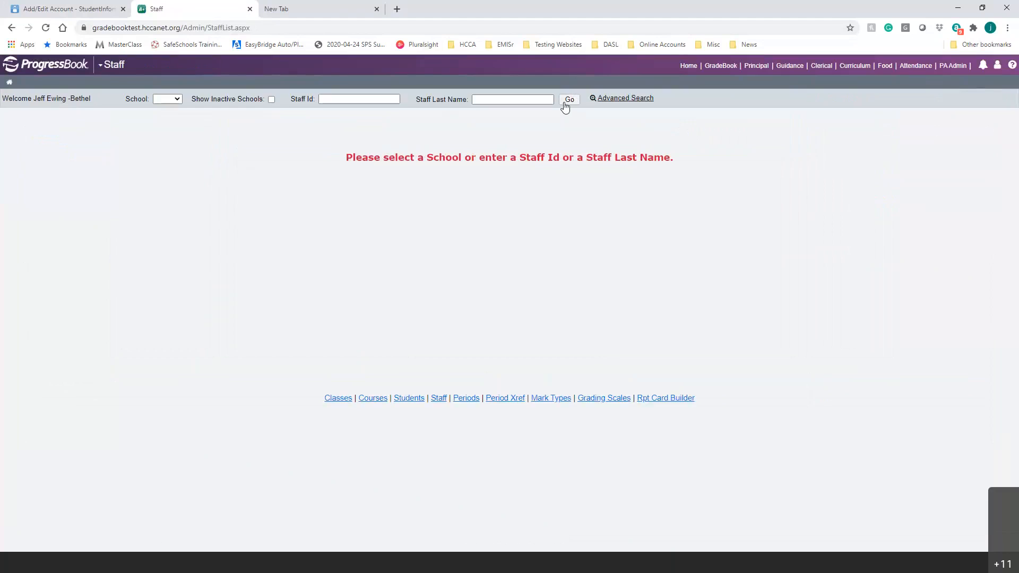
left_click(167, 99)
left_click(165, 118)
left_click(569, 100)
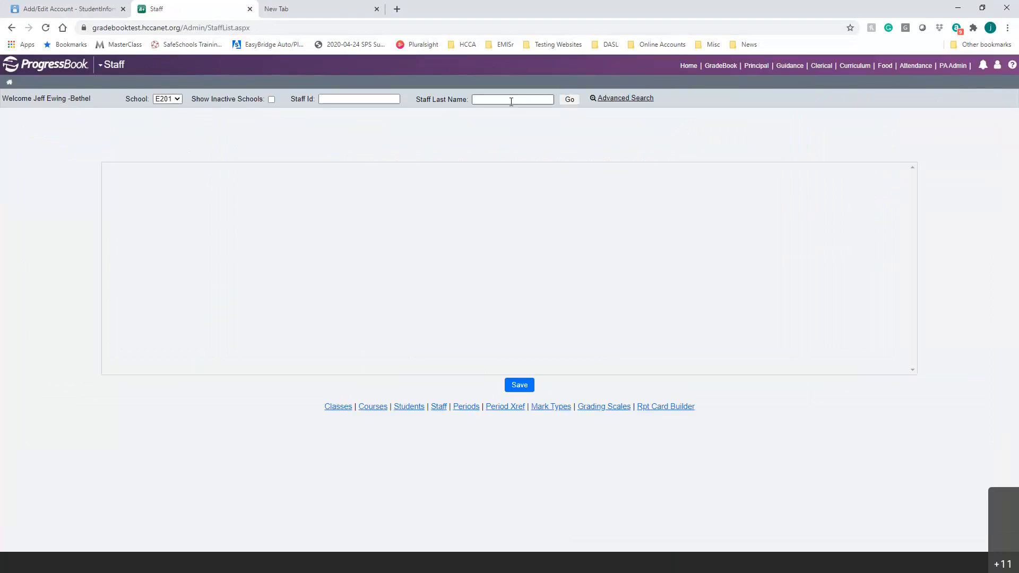
left_click(511, 102)
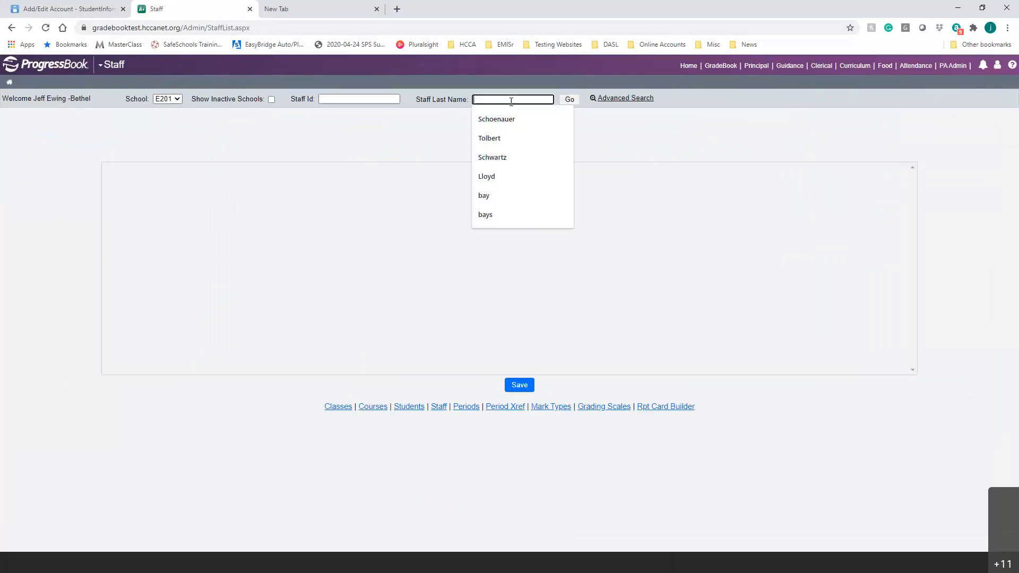
type("bl")
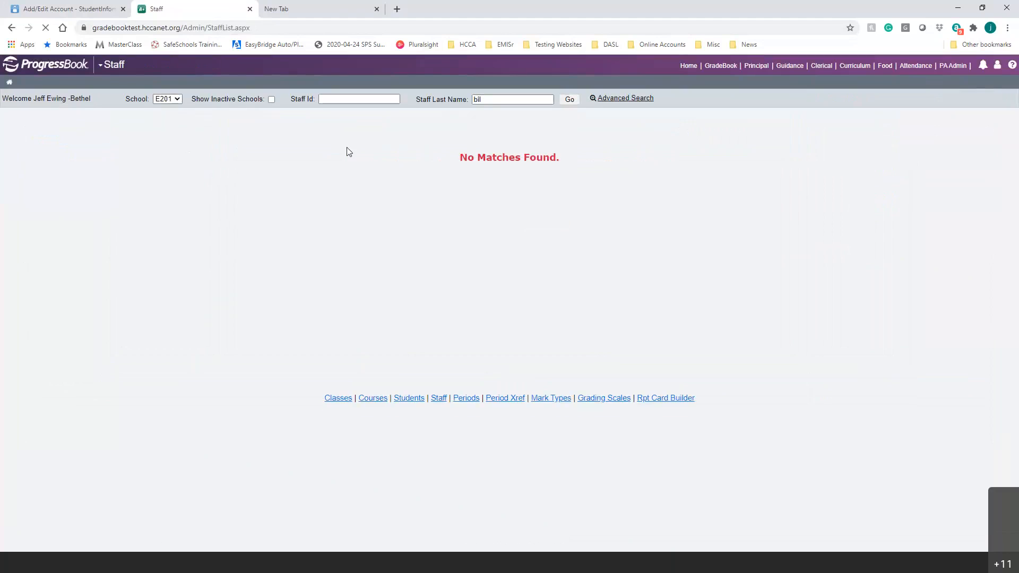
left_click_drag(483, 100, 405, 100)
type("b")
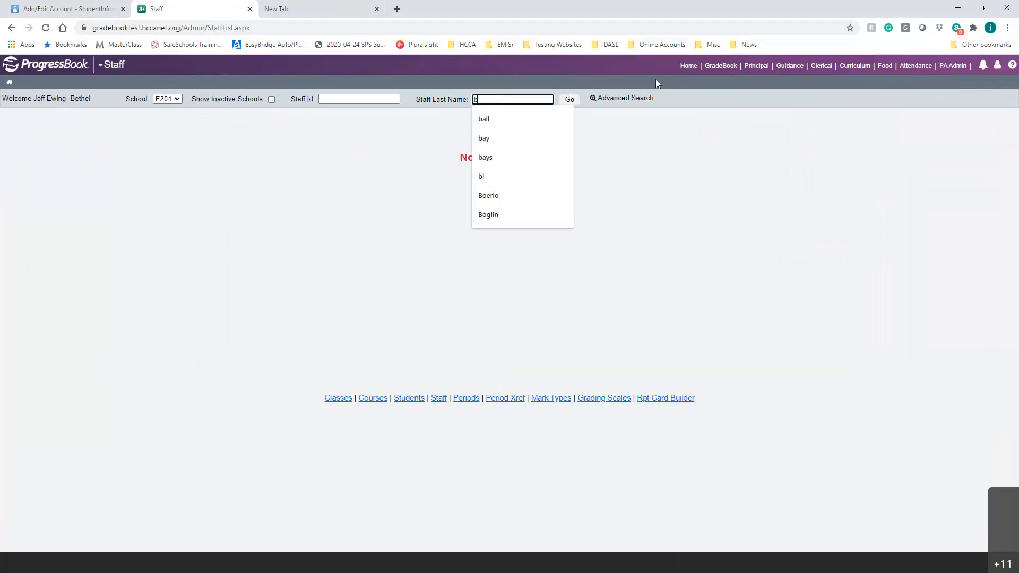
left_click(567, 101)
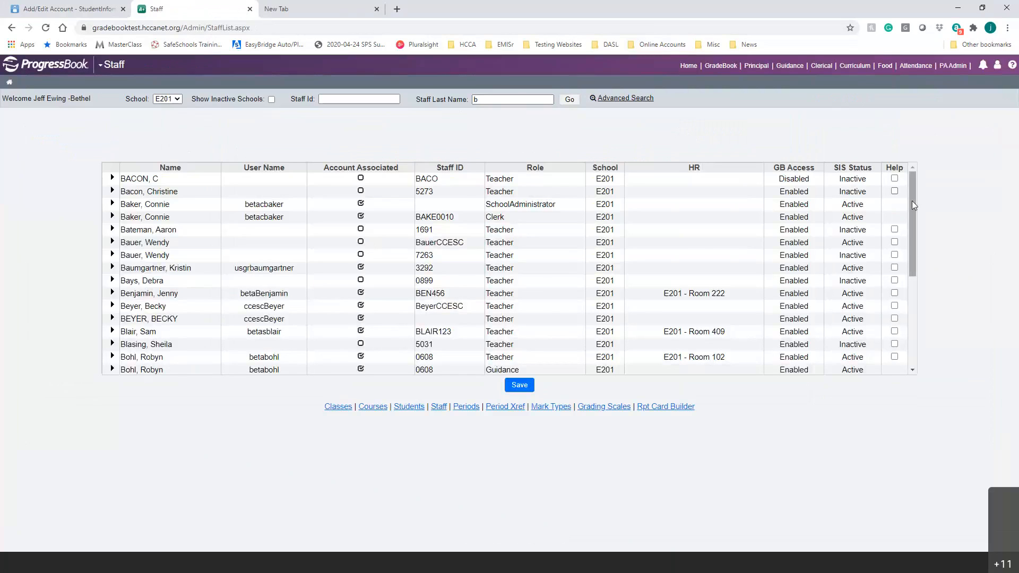
scroll(912, 204, "down", 3)
left_click_drag(903, 310, 466, 175)
left_click_drag(494, 101, 448, 100)
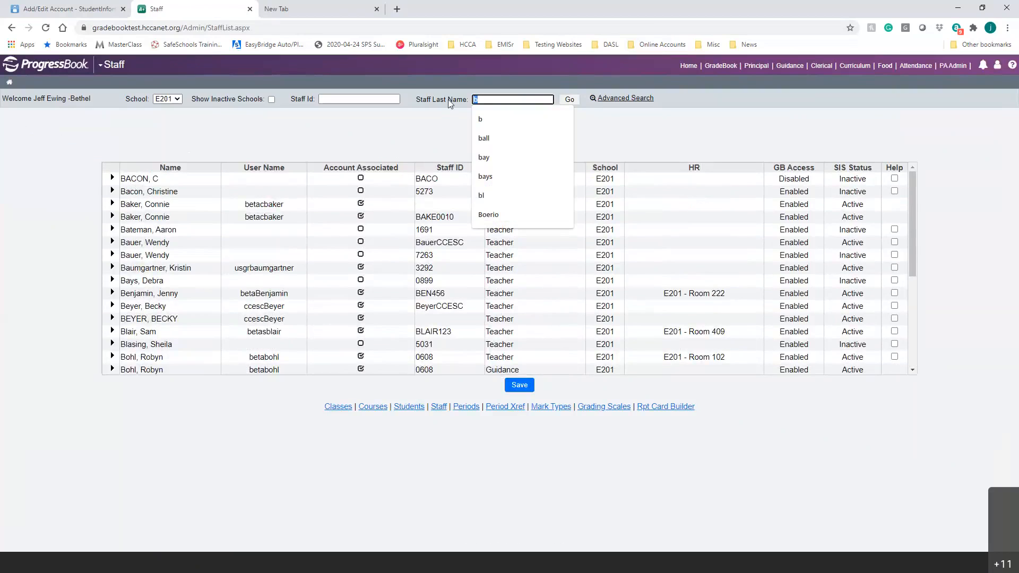
type("bag")
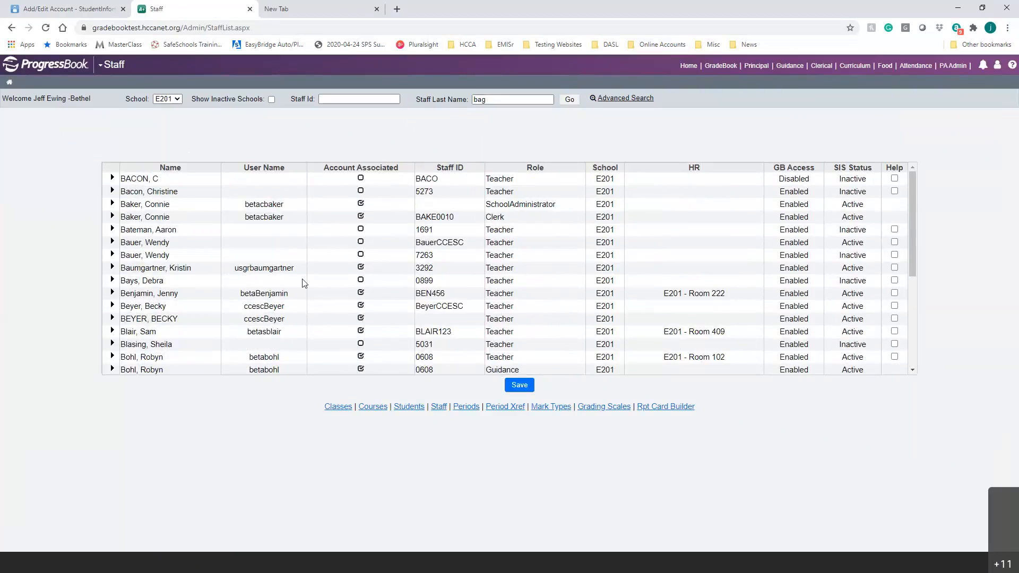
scroll(301, 290, "down", 1)
scroll(304, 283, "down", 1)
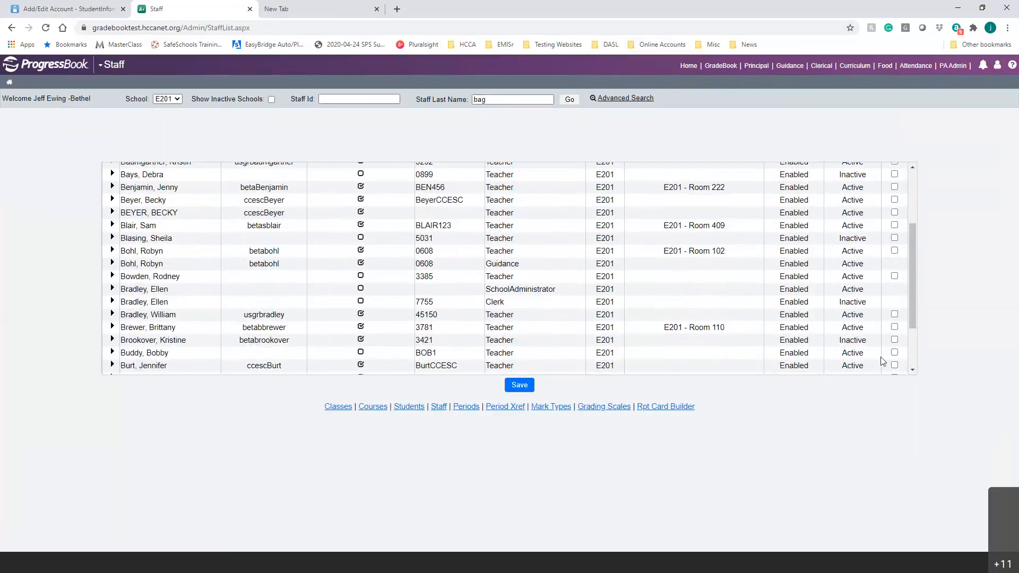
left_click(111, 354)
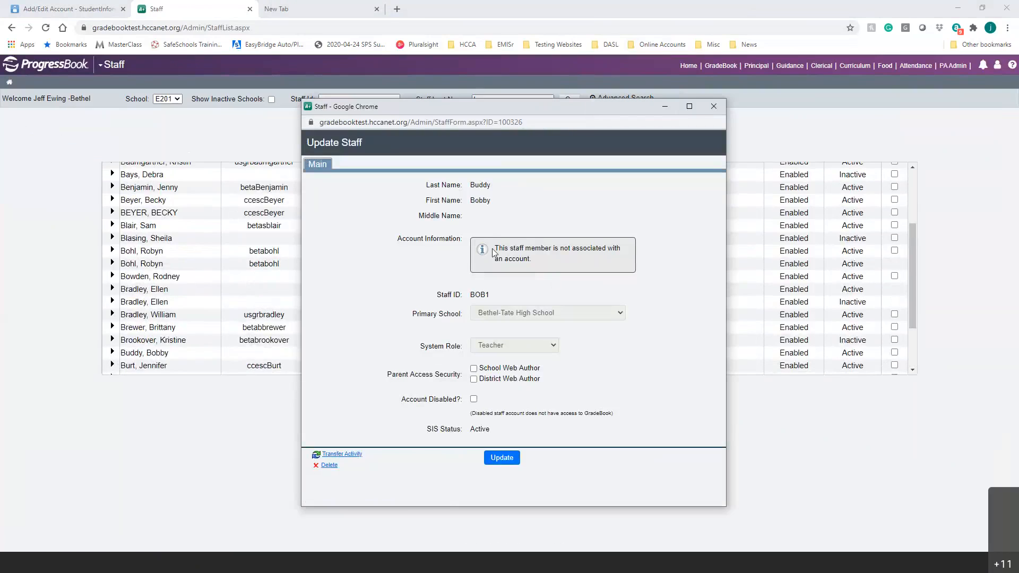
left_click(713, 106)
scroll(401, 285, "down", 3)
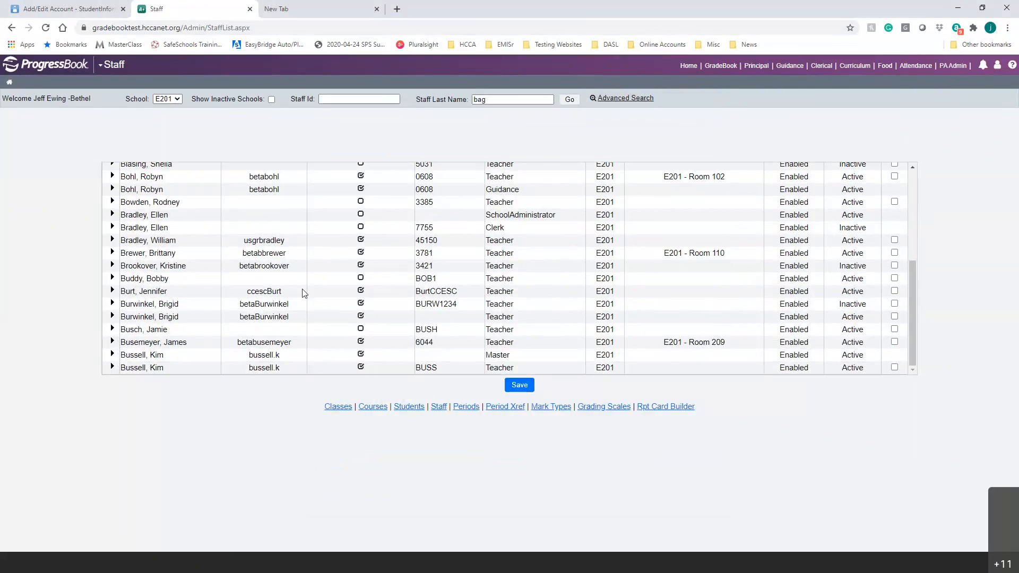
scroll(345, 327, "up", 4)
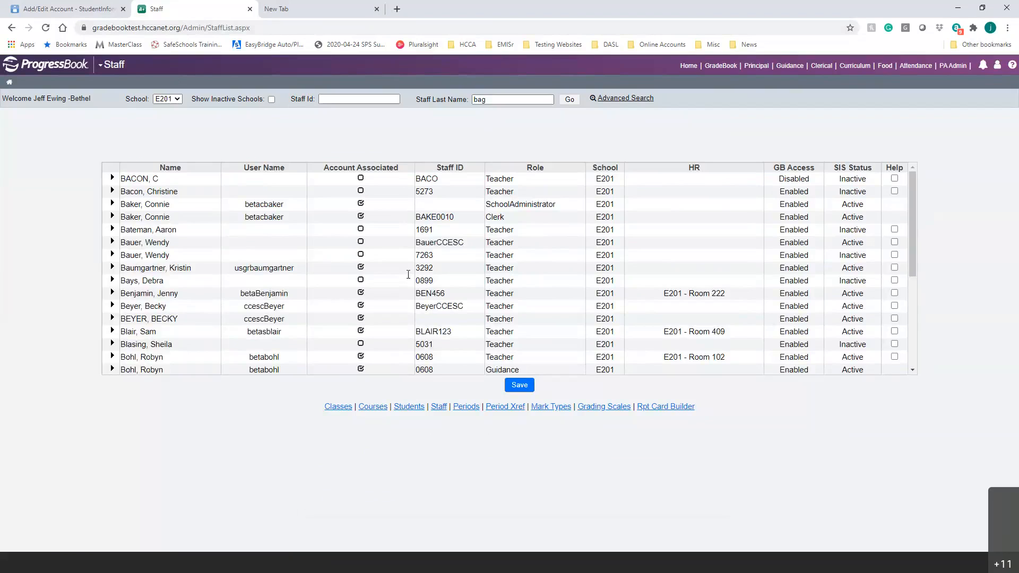
Return to the Add/Edit Account tab and review the staff record's Bethel-Tate assignments.
left_click(69, 8)
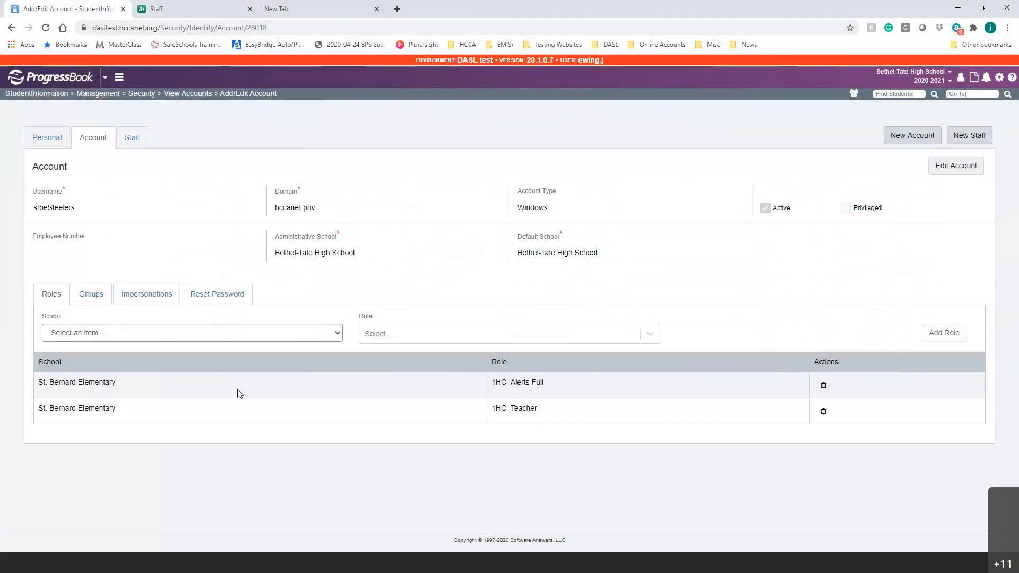
left_click(131, 139)
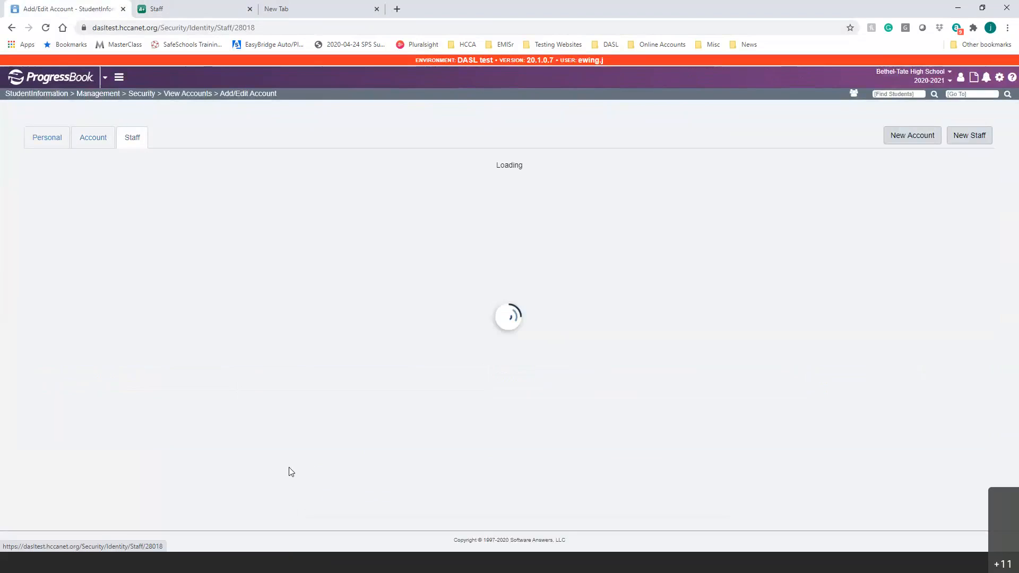
scroll(400, 458, "down", 1)
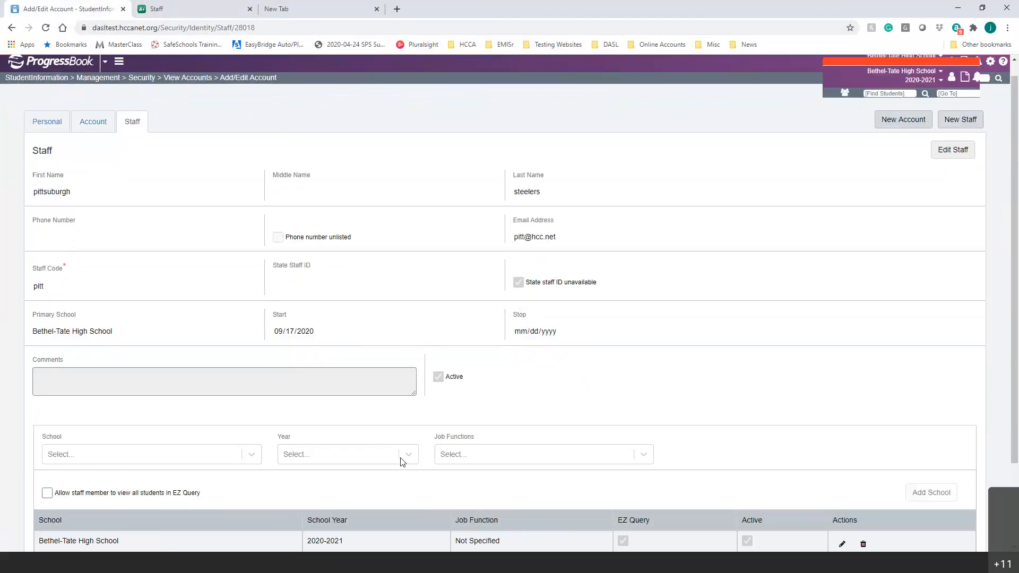
scroll(402, 462, "down", 2)
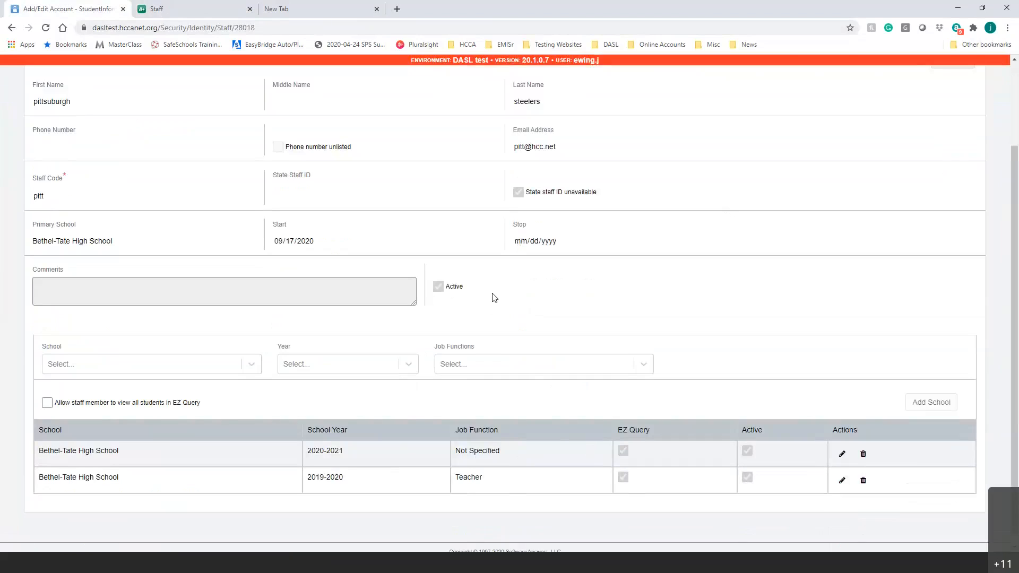
scroll(508, 306, "up", 2)
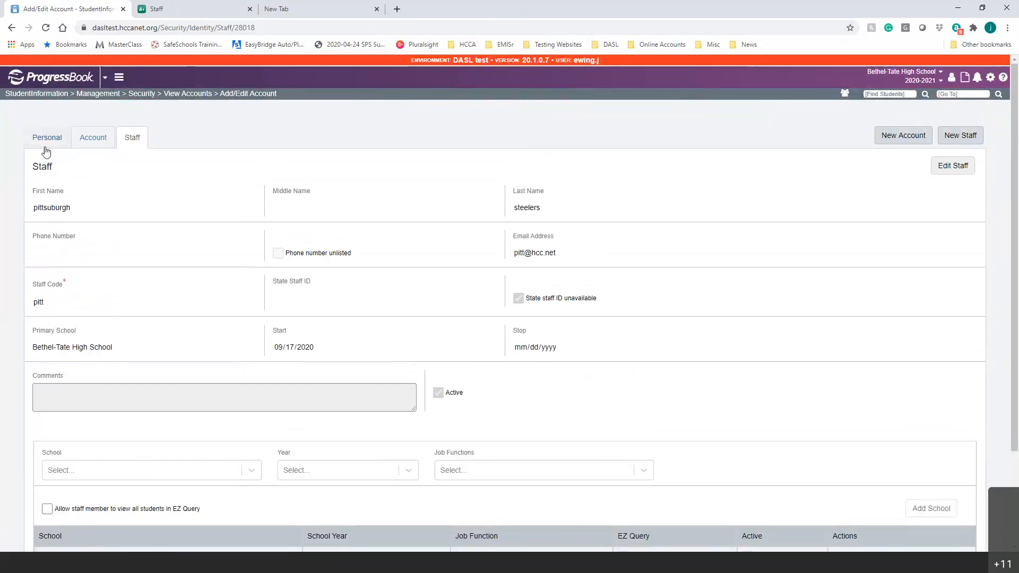
Show the account's Personal details tab.
left_click(46, 138)
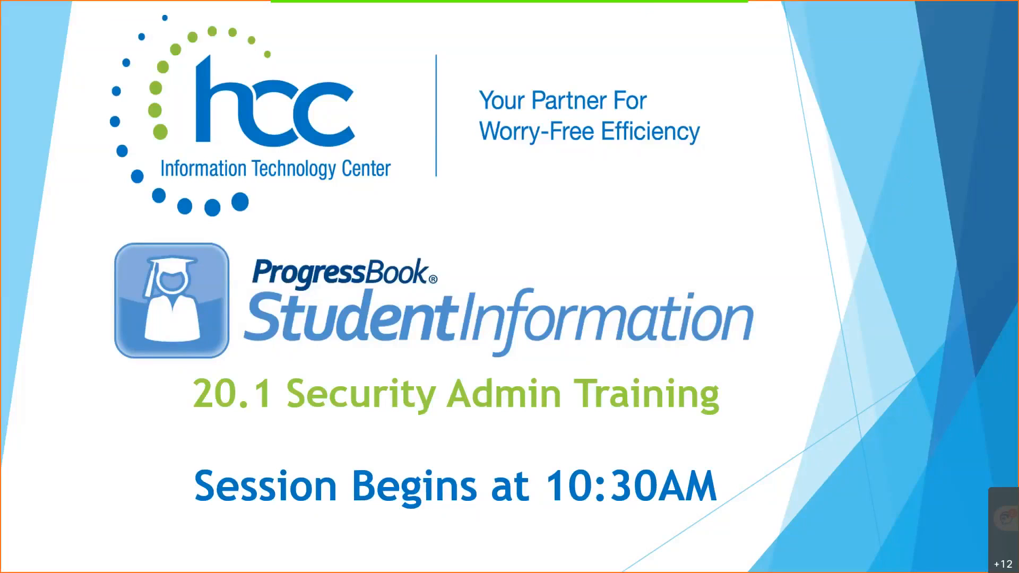
Advance the slideshow to the PREVIEW-CA.PROGRESSBOOK.COM sign-in details slide.
left_click(461, 326)
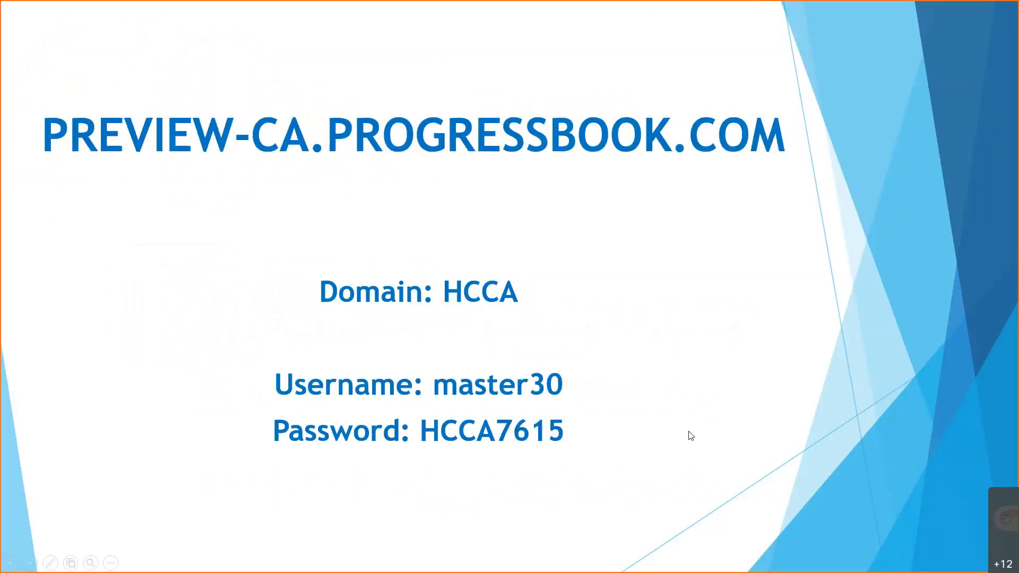